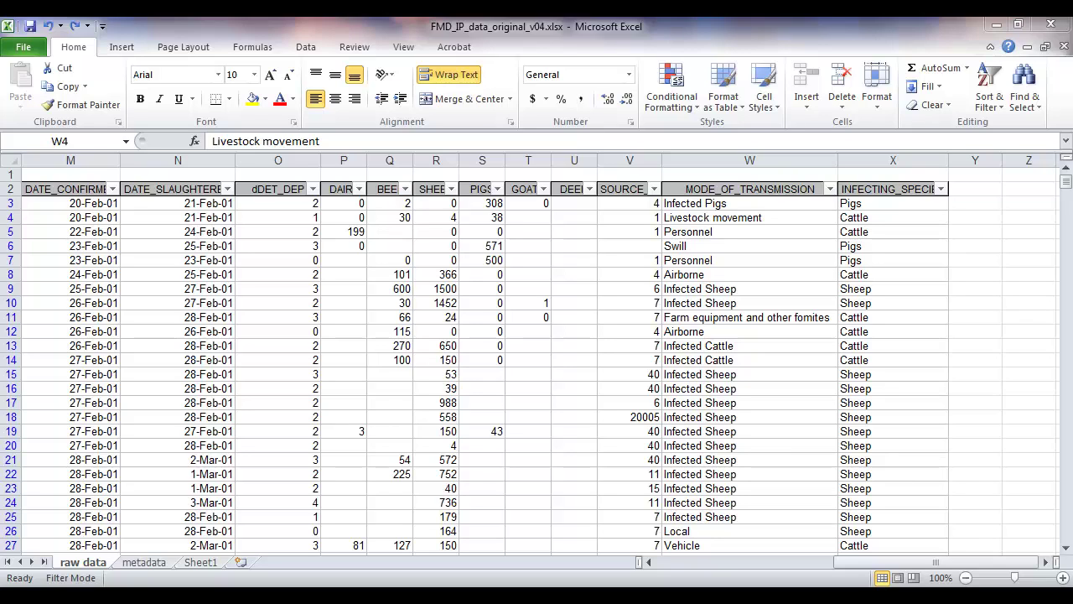
Step: Insert an empty column V before SOURCE and give it the header TOTAL
left_click(619, 153)
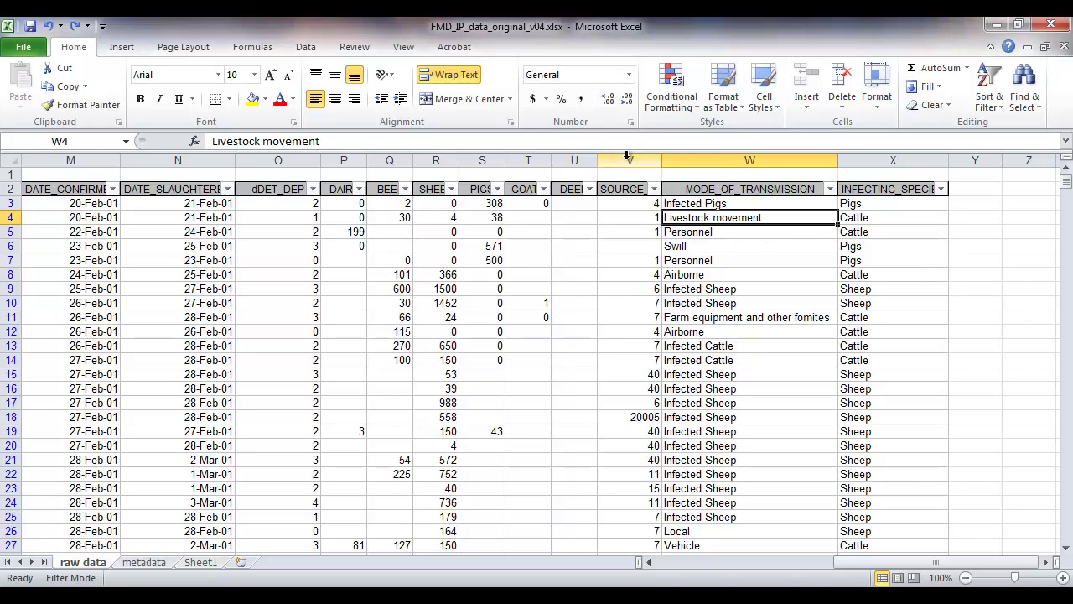
left_click(631, 155)
left_click(344, 155)
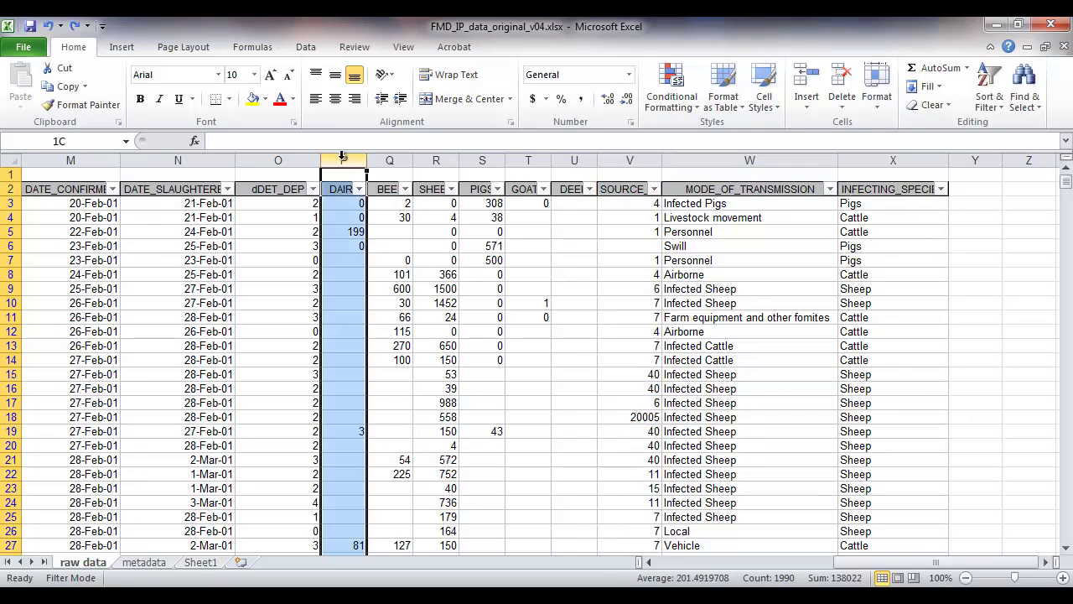
left_click_drag(344, 155, 579, 156)
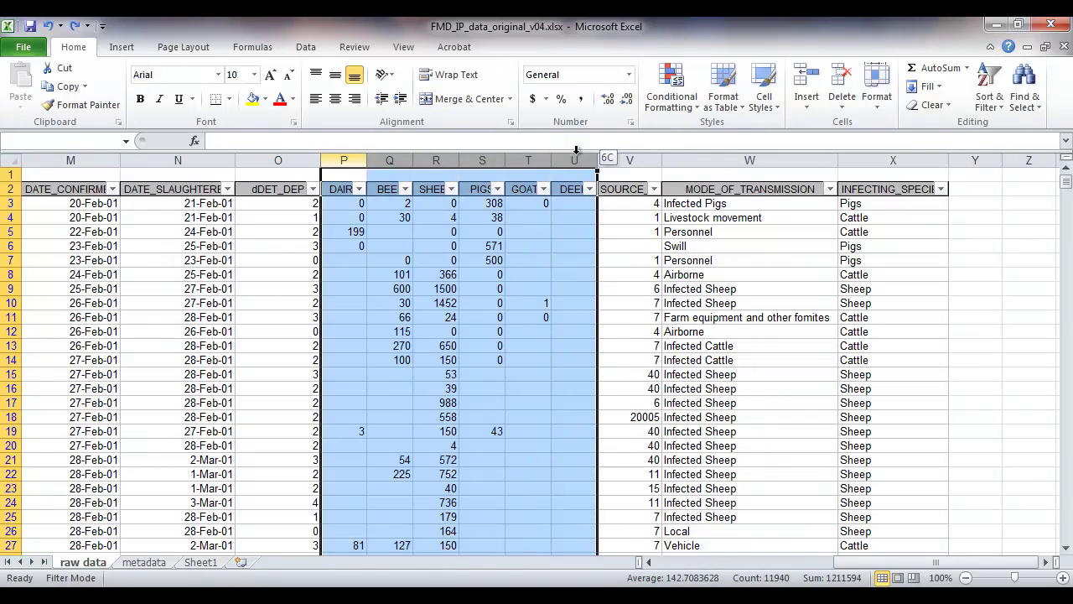
left_click(630, 159)
right_click(612, 160)
left_click(651, 280)
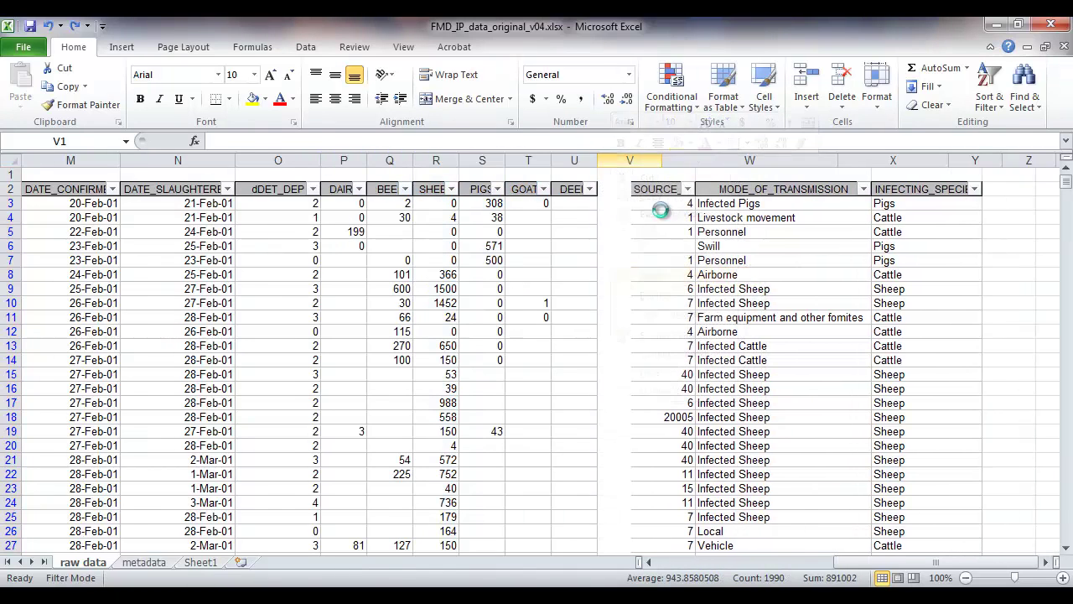
left_click(620, 189)
type("TOTLA")
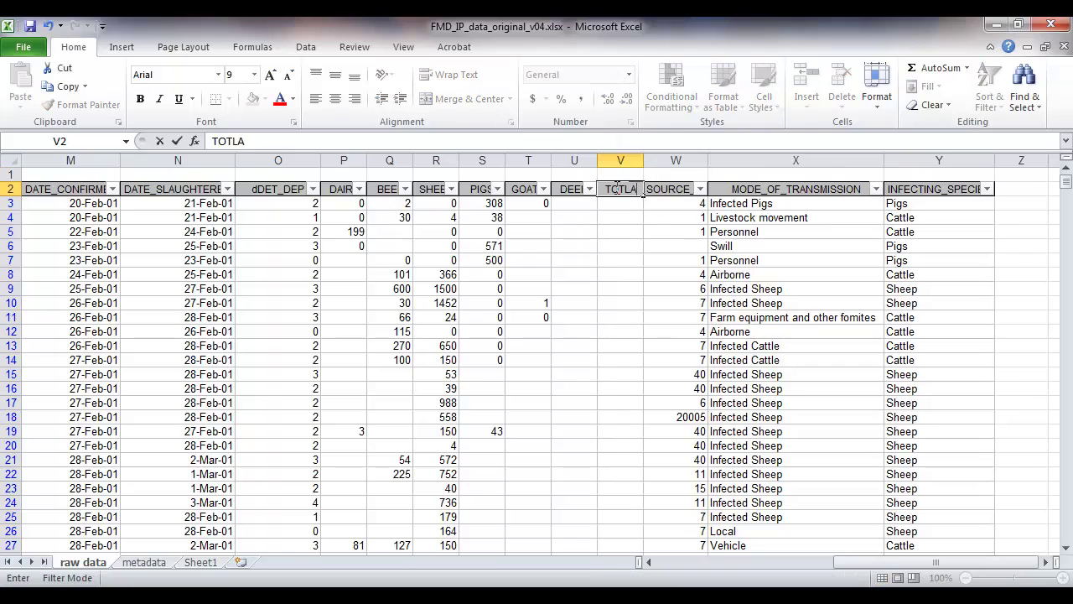
key("BackSpace")
key("BackSpace")
type("AL")
left_click(624, 203)
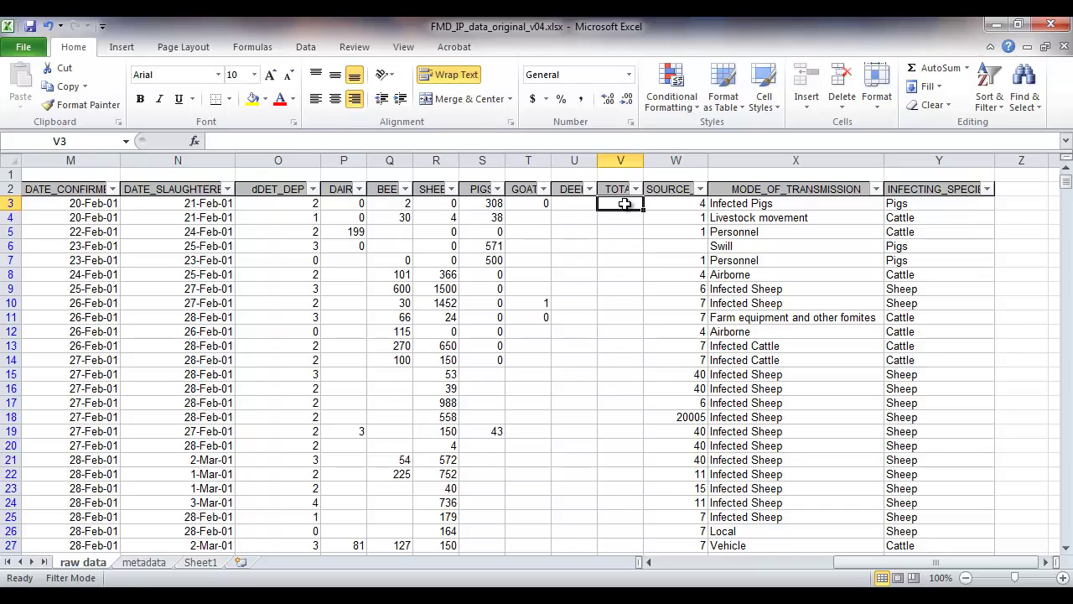
Step: Enter =SUM(P3:U3) in V3 to total row 3's animal counts, giving 310
type("=sum(")
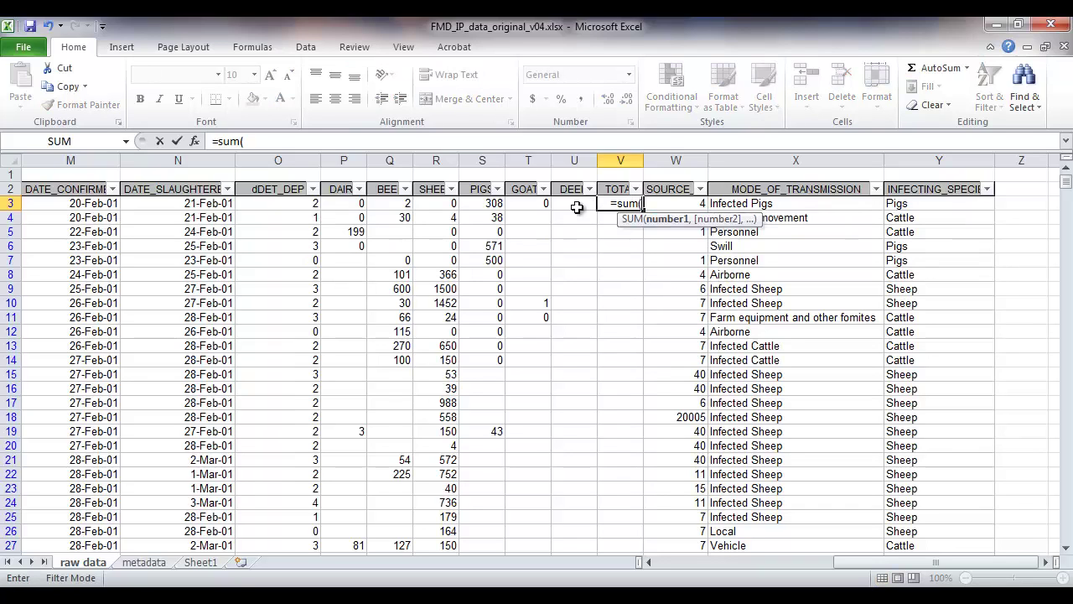
left_click_drag(347, 205, 568, 204)
type(")")
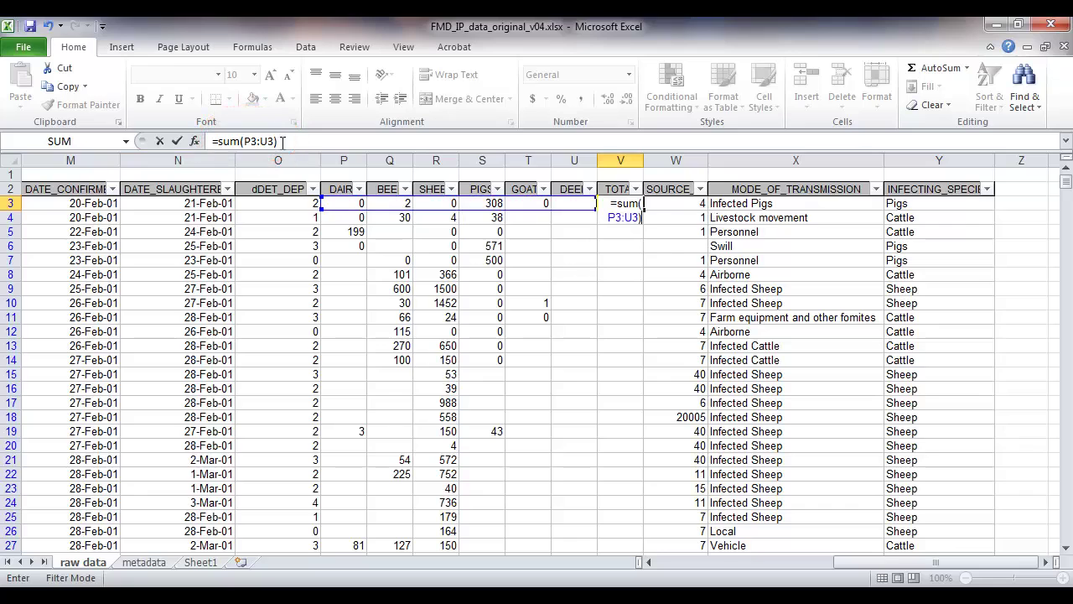
key("Return")
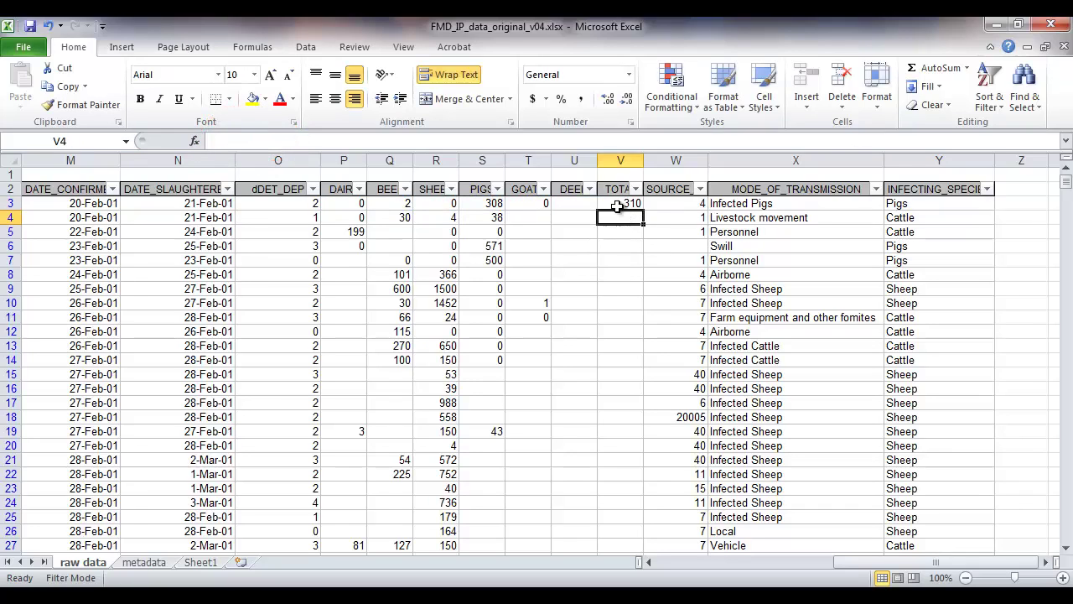
Step: Copy the V3 total formula down to row 2028 and check the last row
left_click(617, 204)
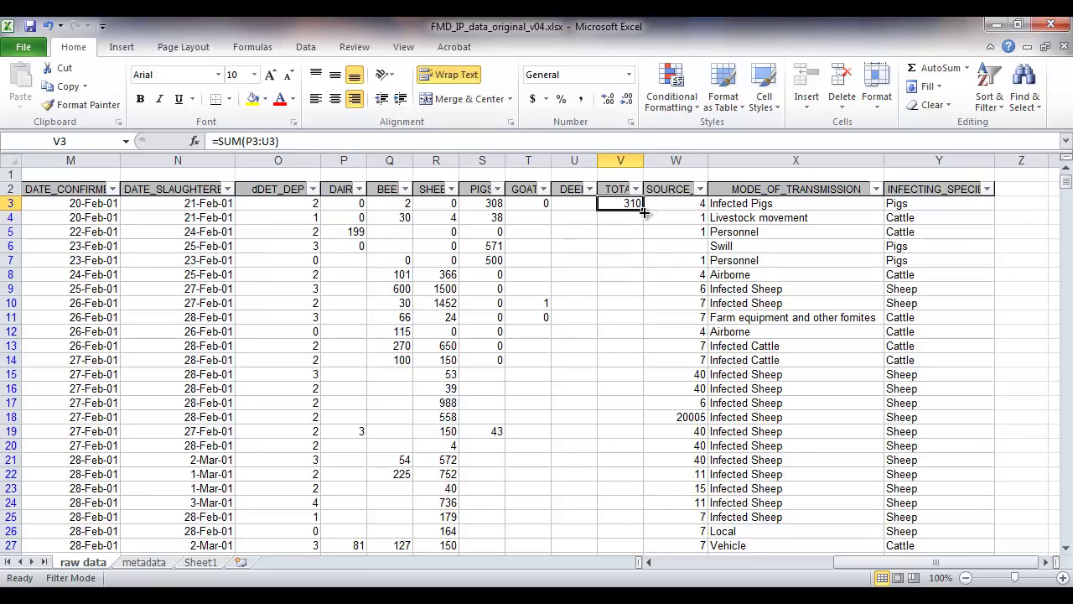
double_click(642, 212)
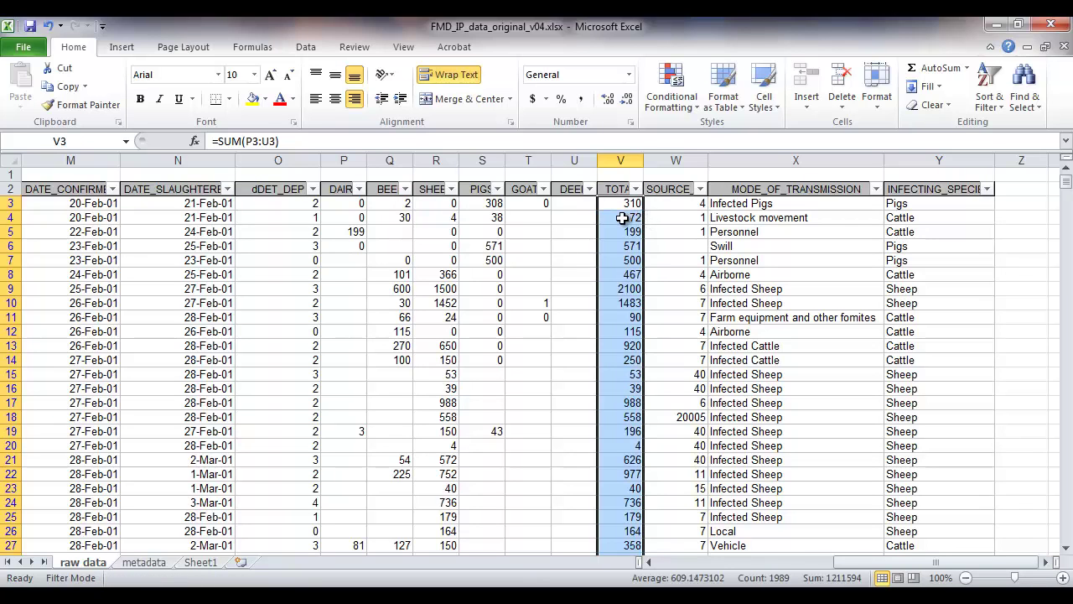
key("End")
key("Down")
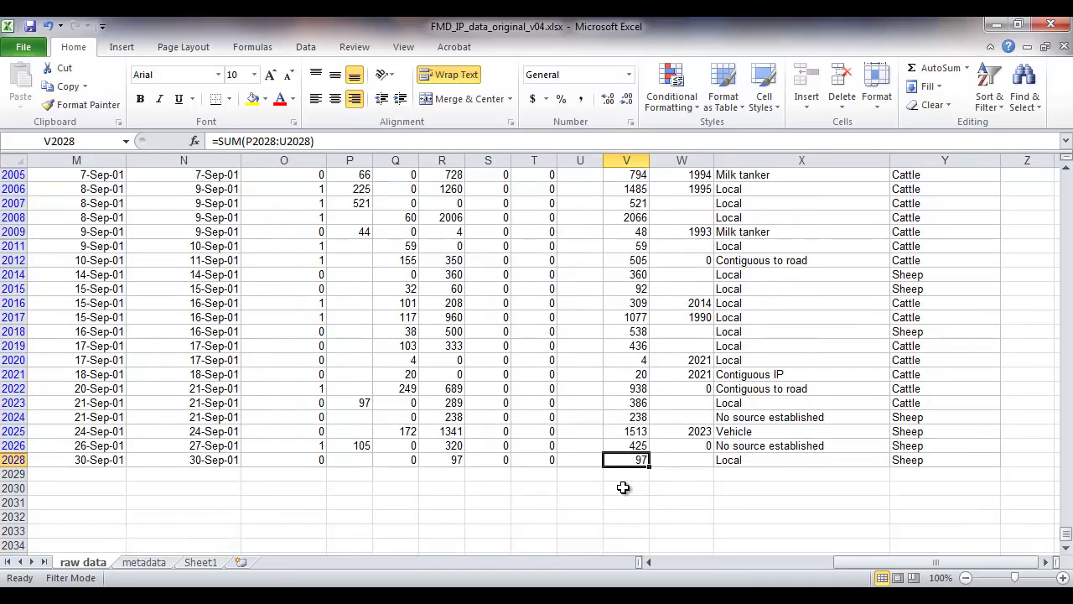
key("End")
key("Up")
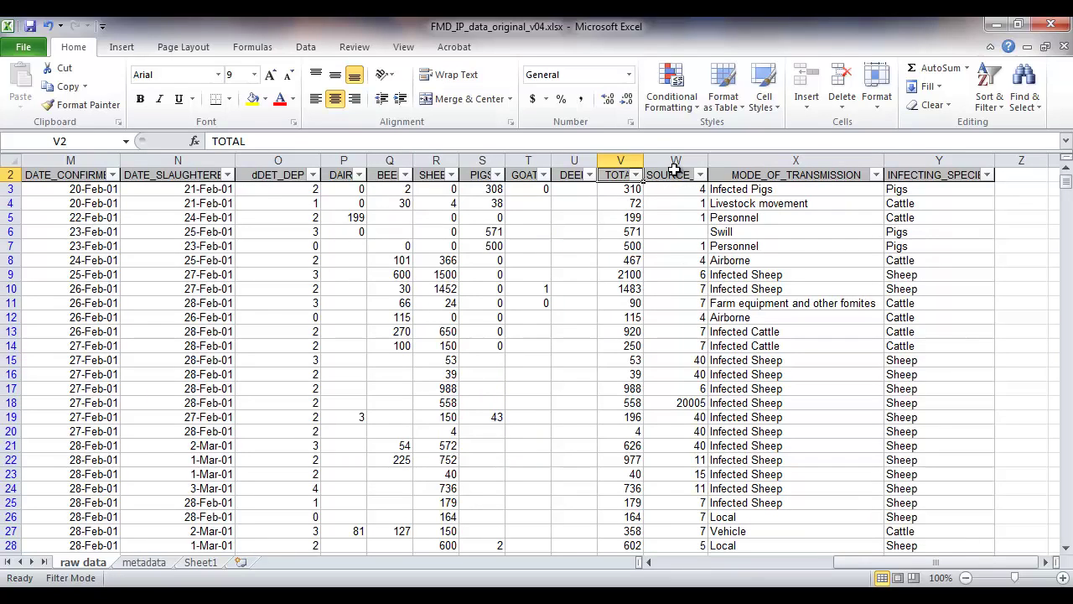
Step: Insert four columns after TOTAL headed fCATTLE, fSHEEP, fPIGS and HTYPE
left_click_drag(674, 168, 982, 162)
right_click(982, 162)
left_click(904, 280)
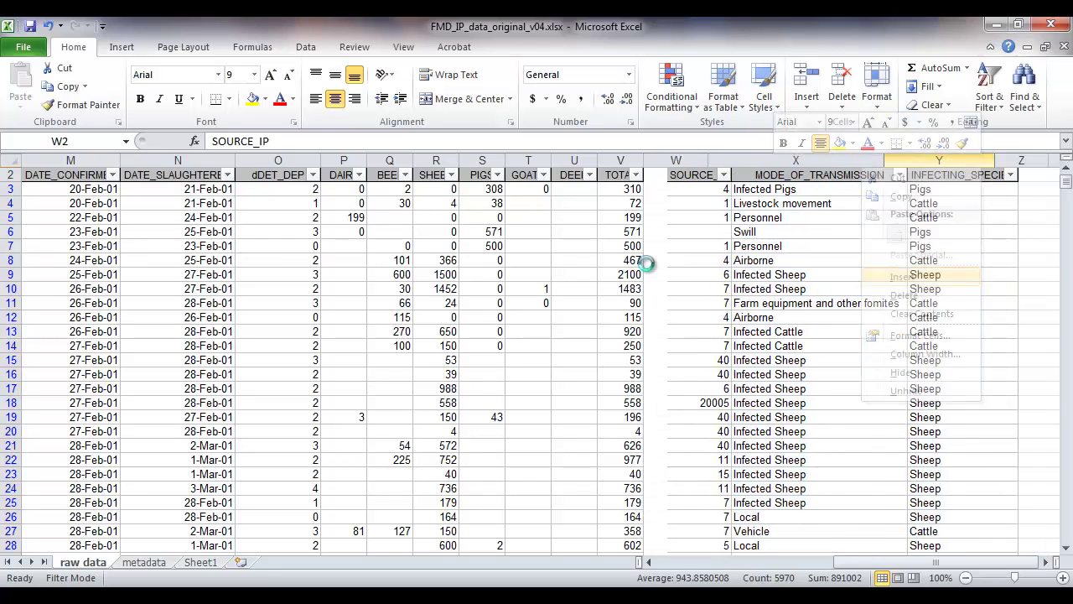
left_click(662, 174)
type("fCATTLE")
key("Tab")
type("fSHEEP")
key("Tab")
type("fPIGS")
key("Tab")
type("HTYPE")
key("Return")
Step: Enter the threshold 0.8 in W1, X1 and Y1
scroll(776, 383, "up", 1)
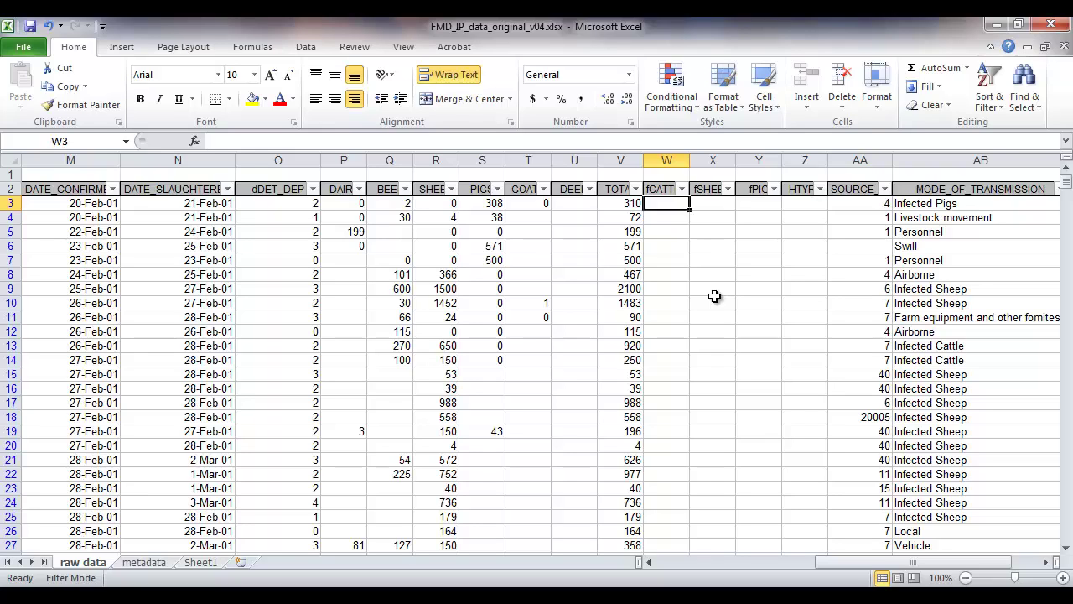
left_click(654, 177)
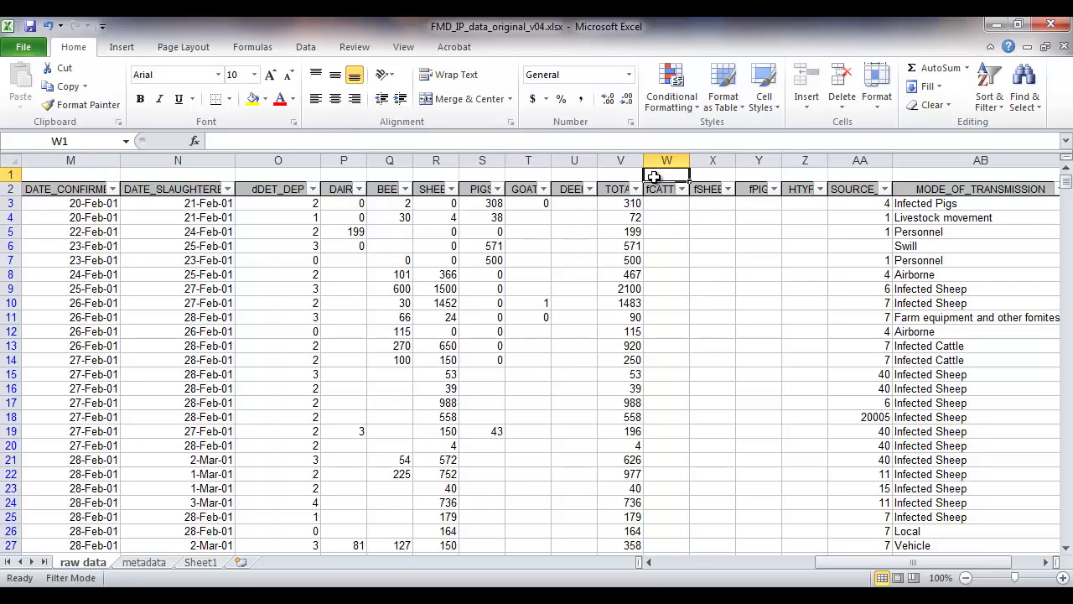
type("0.8")
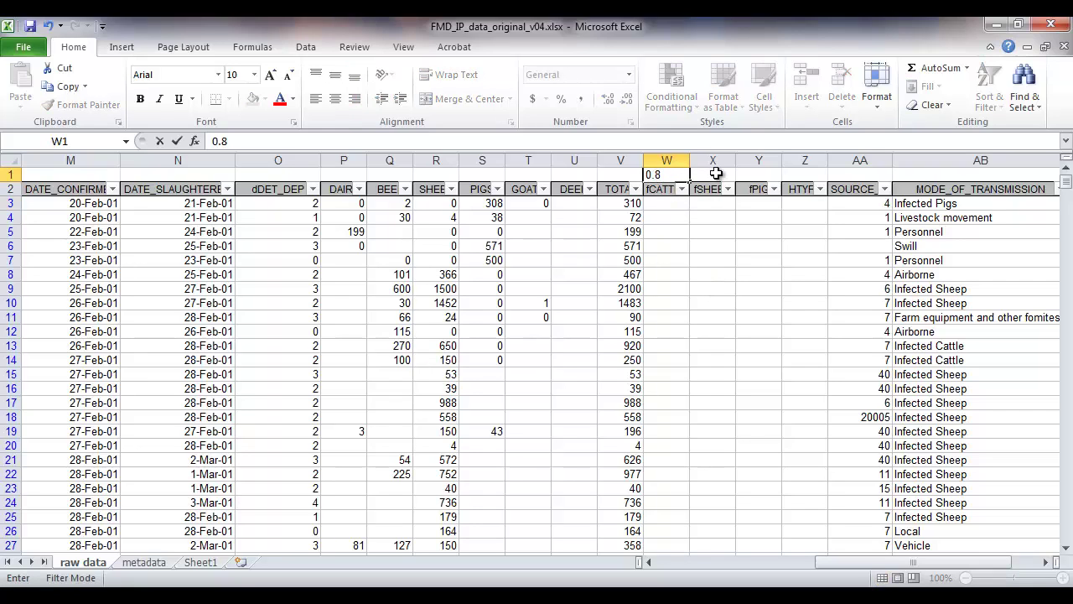
left_click(717, 174)
type("0.8")
left_click(754, 175)
type("0.8")
key("Return")
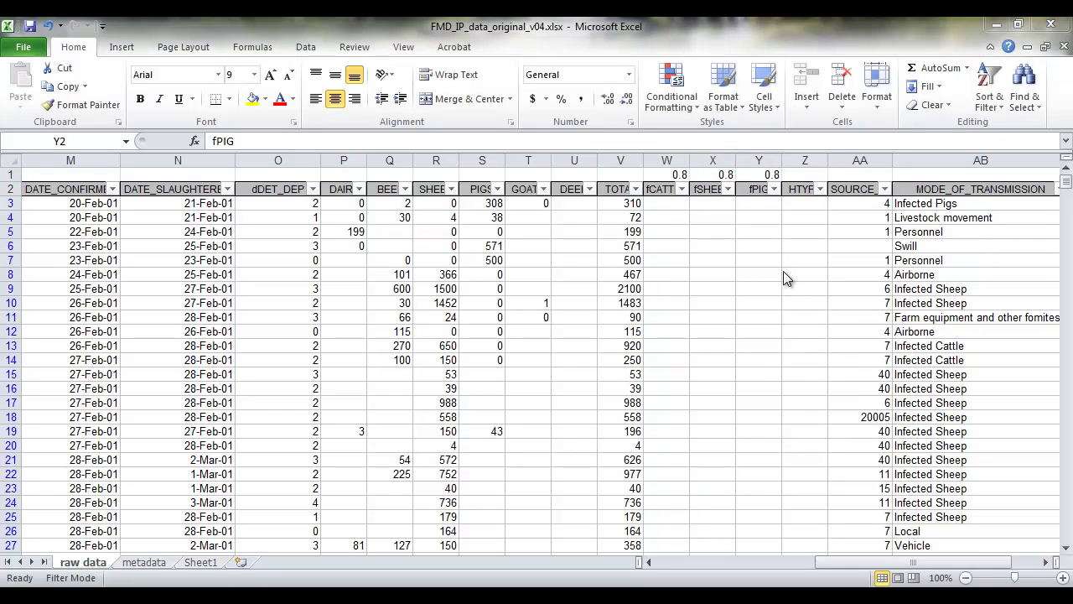
Step: Enter =IF(SUM(P3:Q3)/V3>$W$1,"C","") in W3 to flag cattle farms
left_click(662, 203)
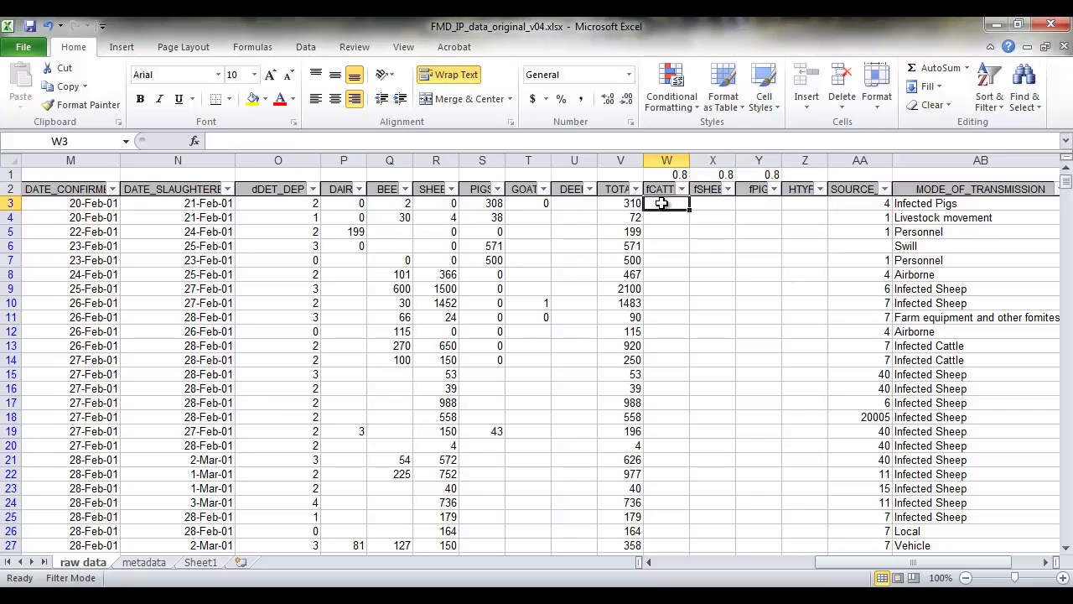
left_click(728, 204)
left_click(754, 205)
left_click(675, 206)
type("=")
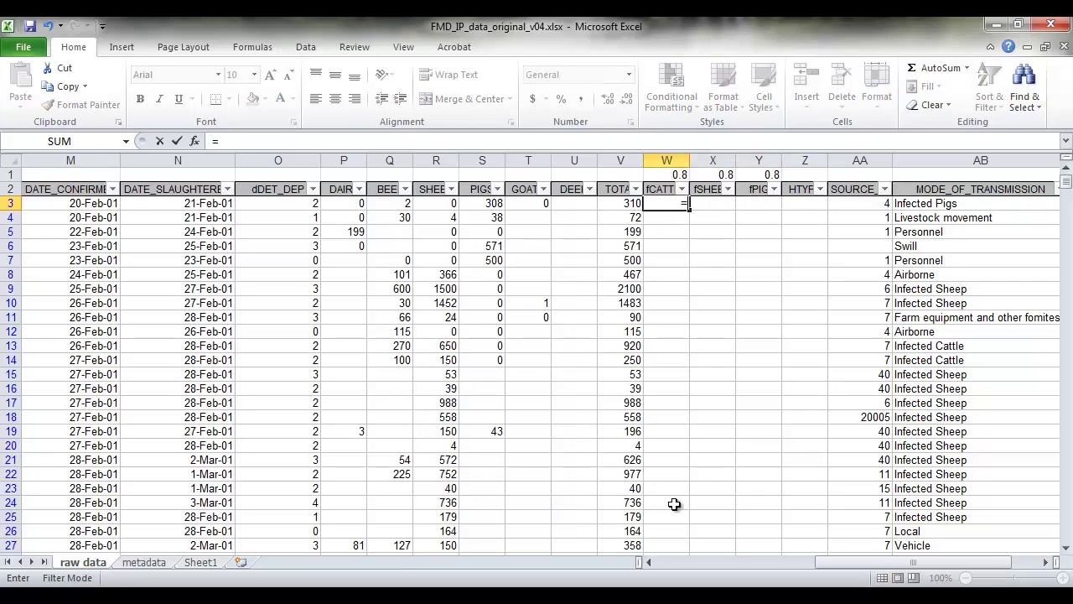
type("if(sum(")
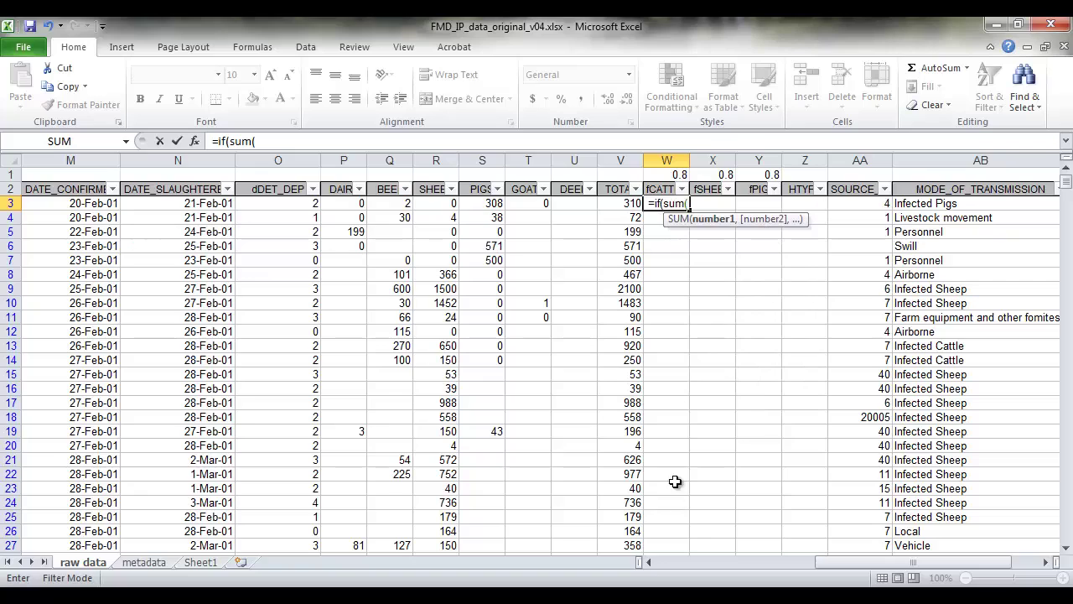
left_click_drag(339, 204, 377, 204)
left_click(329, 143)
type(")/")
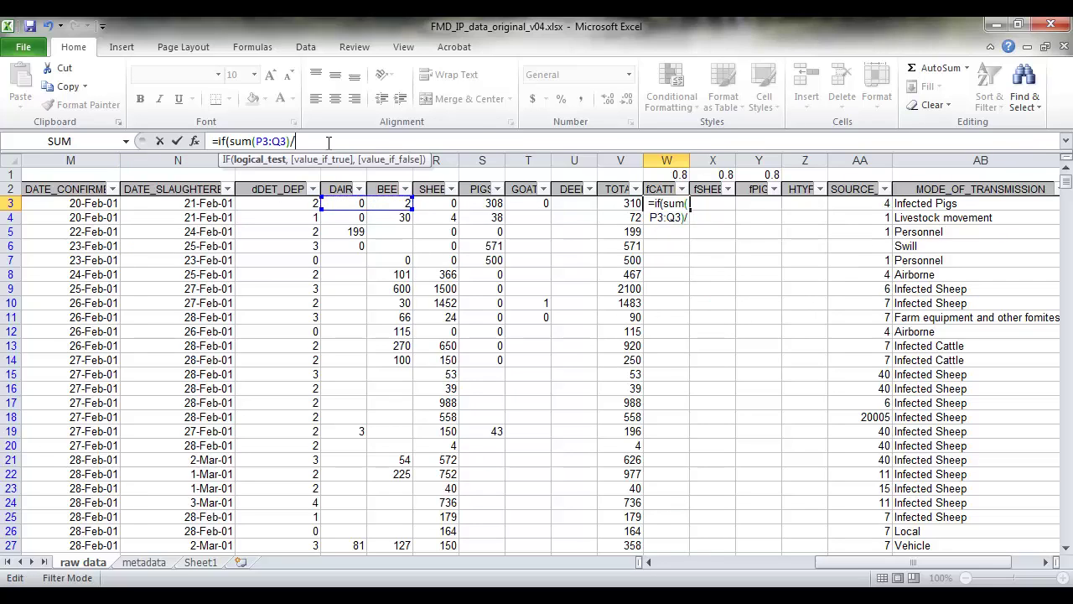
left_click(624, 204)
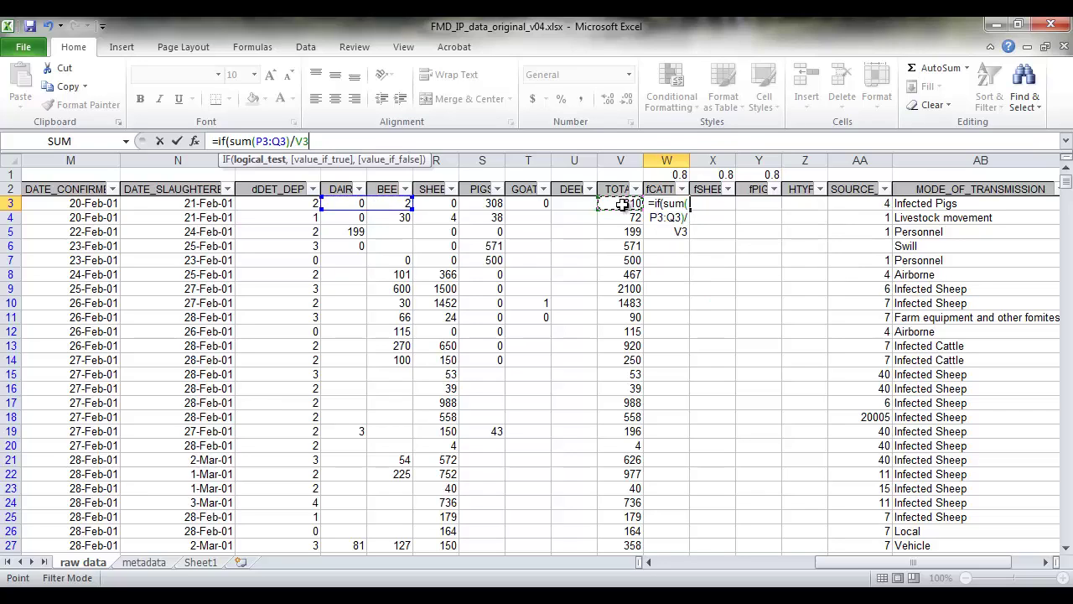
type(">")
left_click(673, 175)
key("F4")
key("F4")
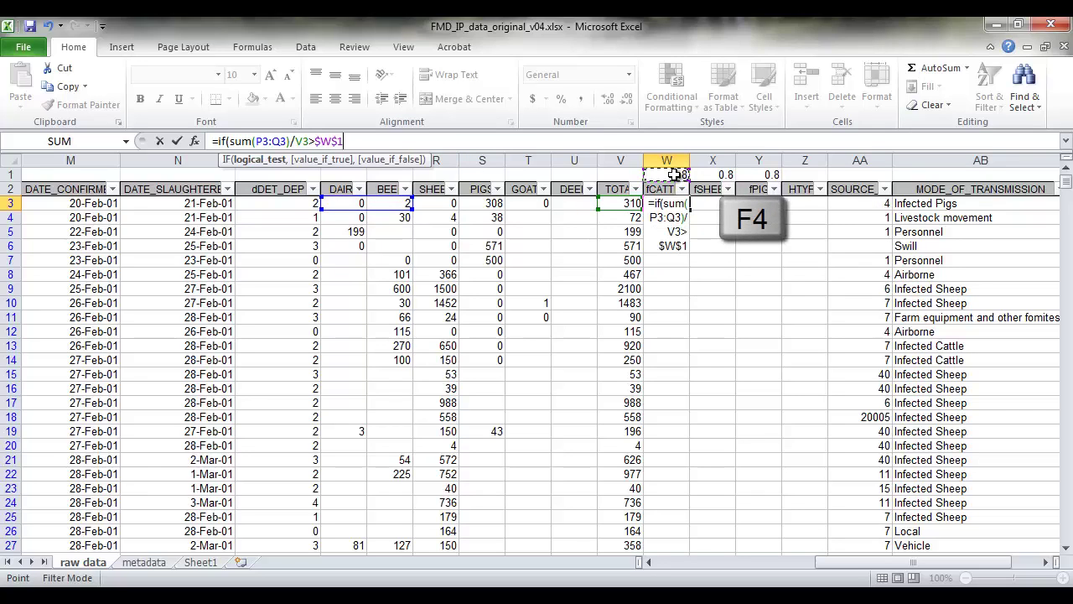
key("F2")
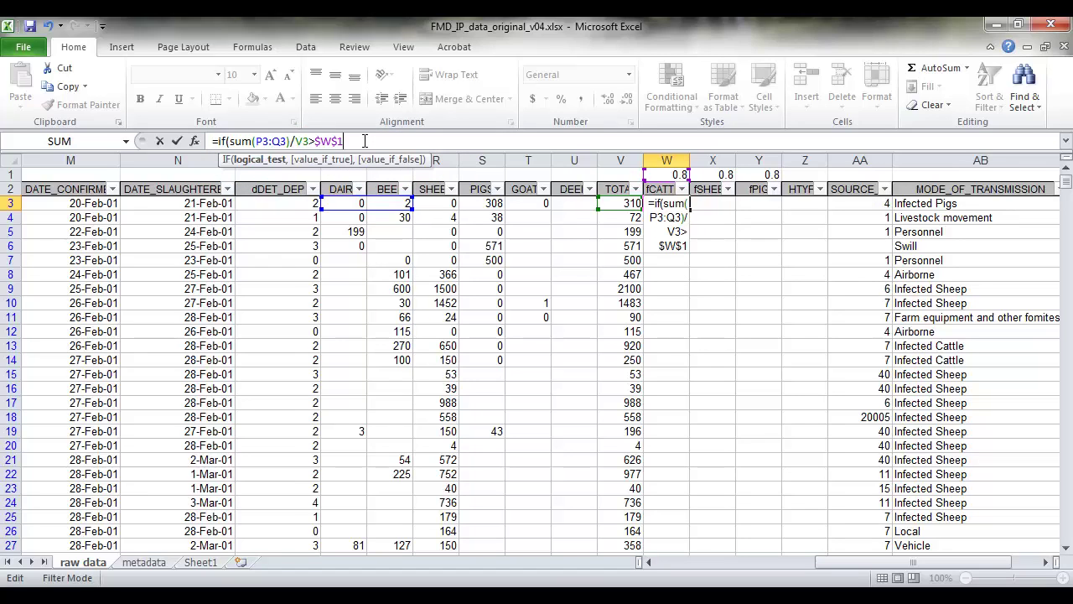
type(",")
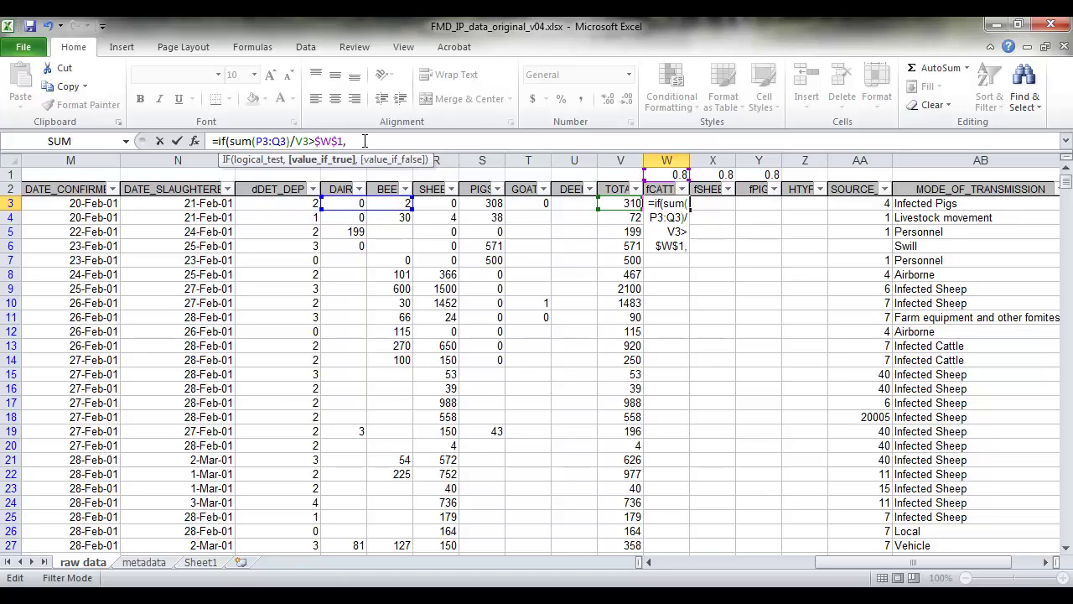
type(" \"C\", \"\")")
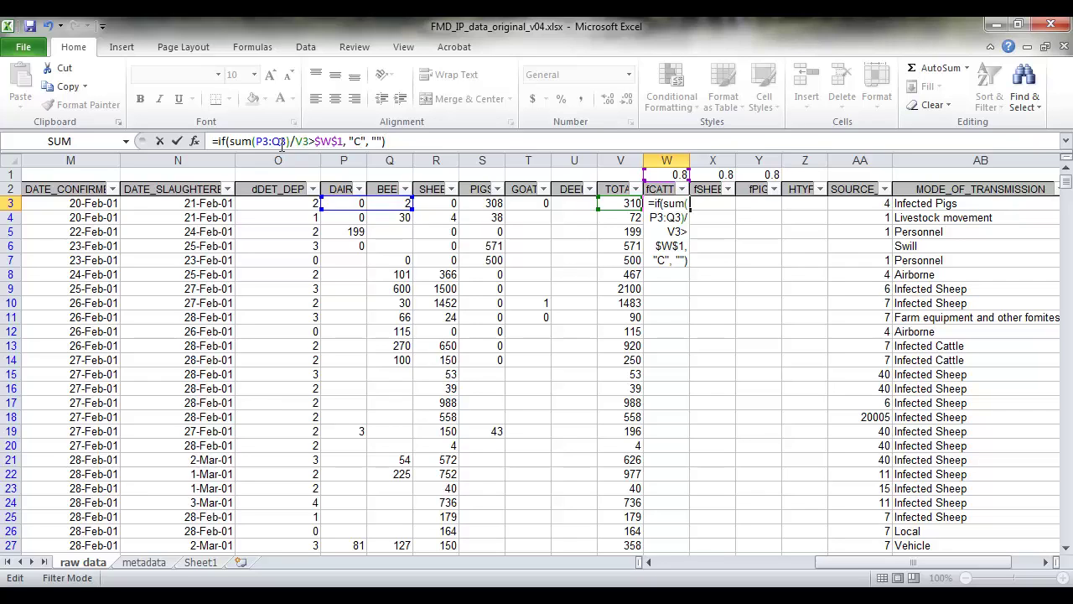
key("Return")
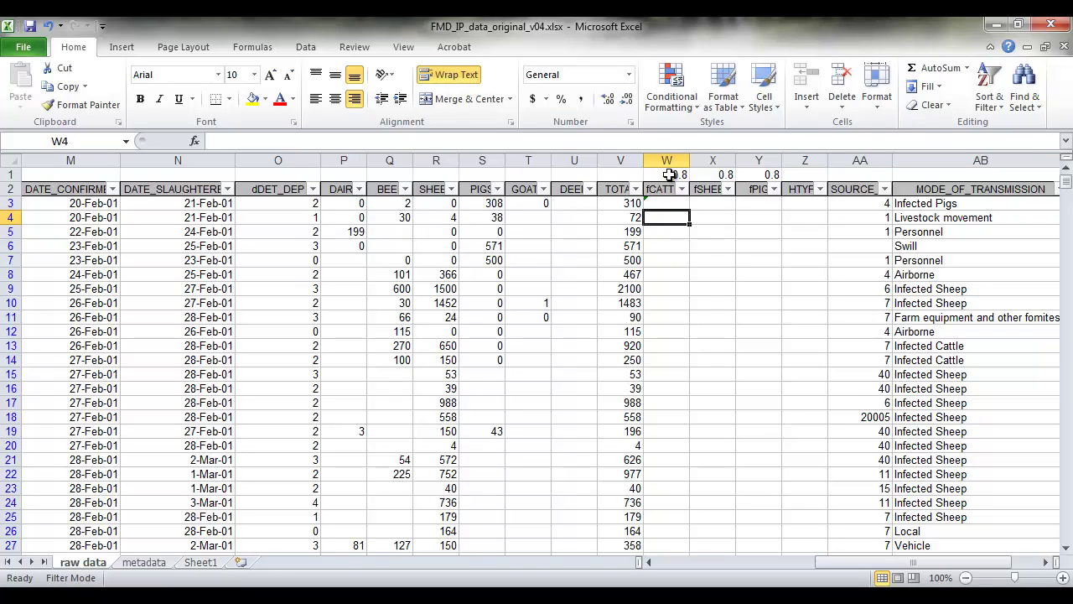
Step: Enter =IF(R3/V3>$X$1,"S","") in X3 to flag sheep farms
left_click(704, 204)
type("=")
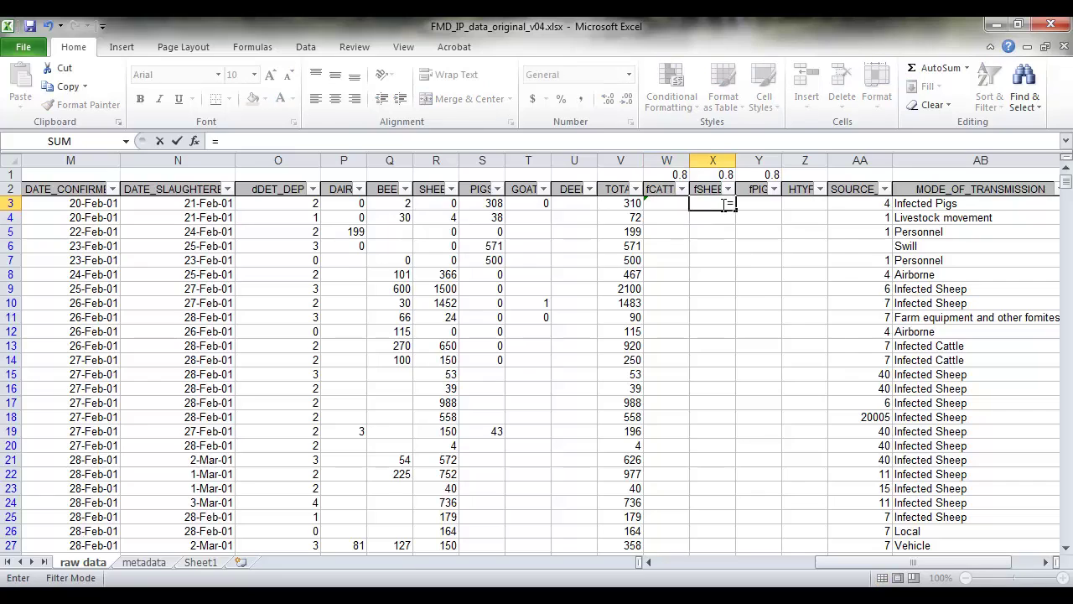
type("if(")
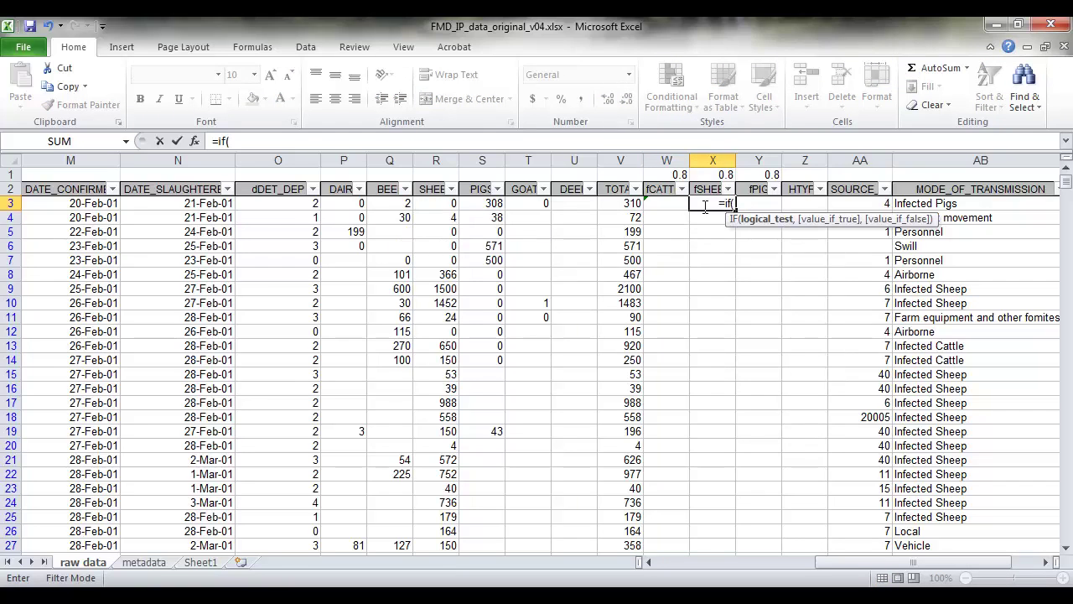
left_click(430, 203)
type("/")
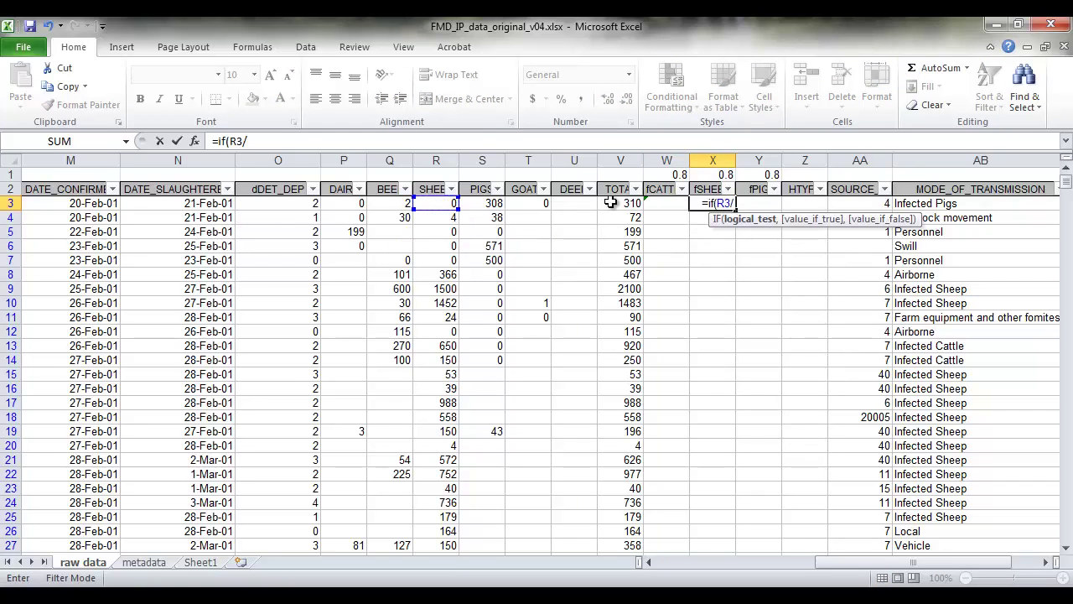
left_click(611, 204)
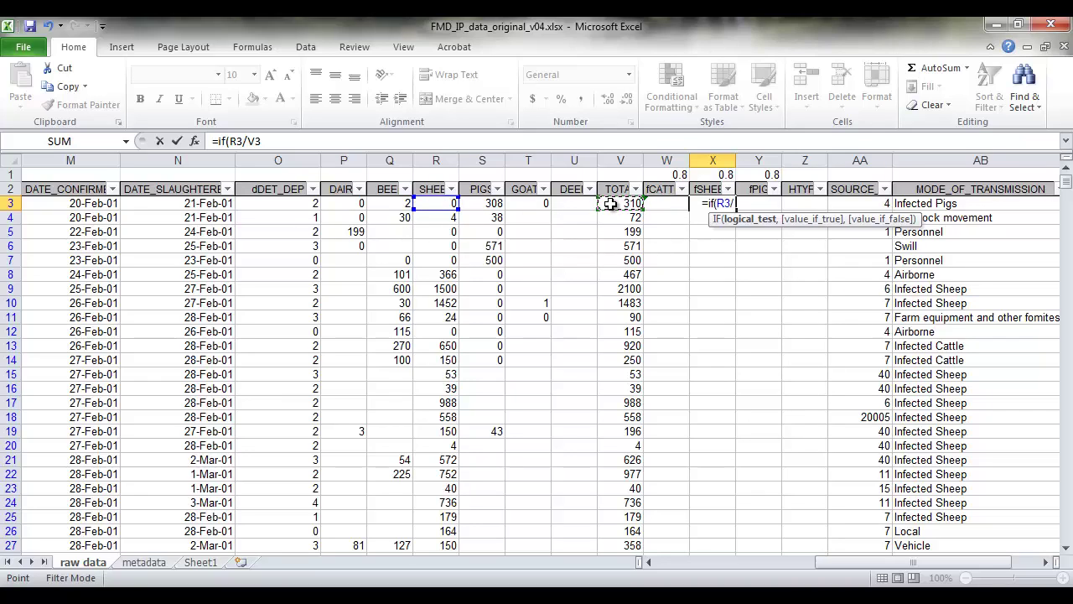
type(">")
left_click(709, 174)
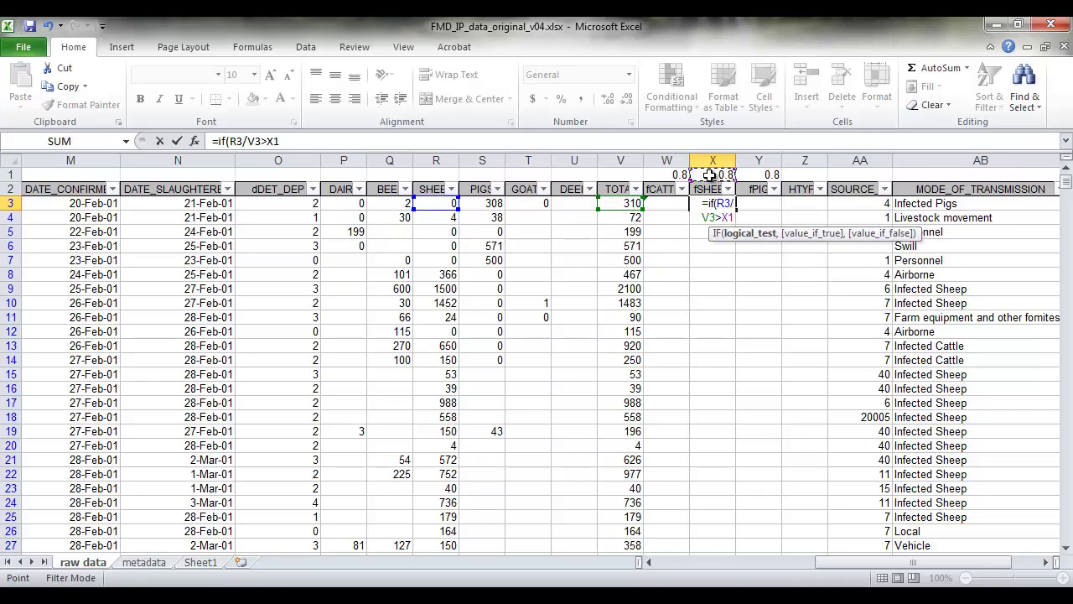
key("F4")
type(", \"S\", \"\")")
Step: Enter =IF(S3/V3>$Y$1,"P","") in Y3 to flag pig farms
left_click(766, 206)
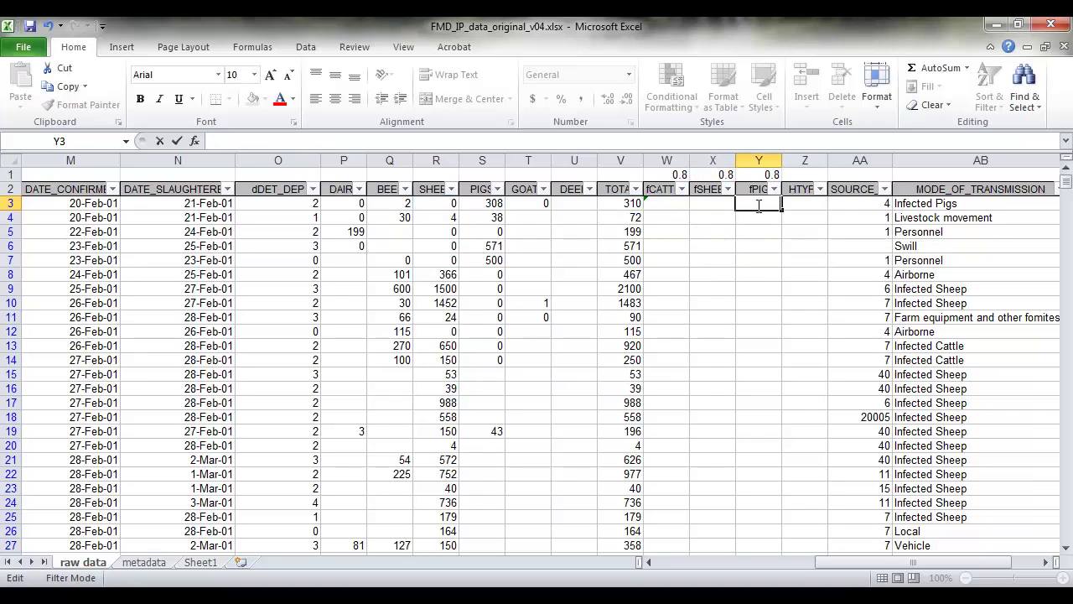
type("=if(")
left_click(498, 202)
type("/")
left_click(629, 203)
type(">")
left_click(765, 174)
key("F4")
type(", \"P\", \"\"")
left_click(667, 204)
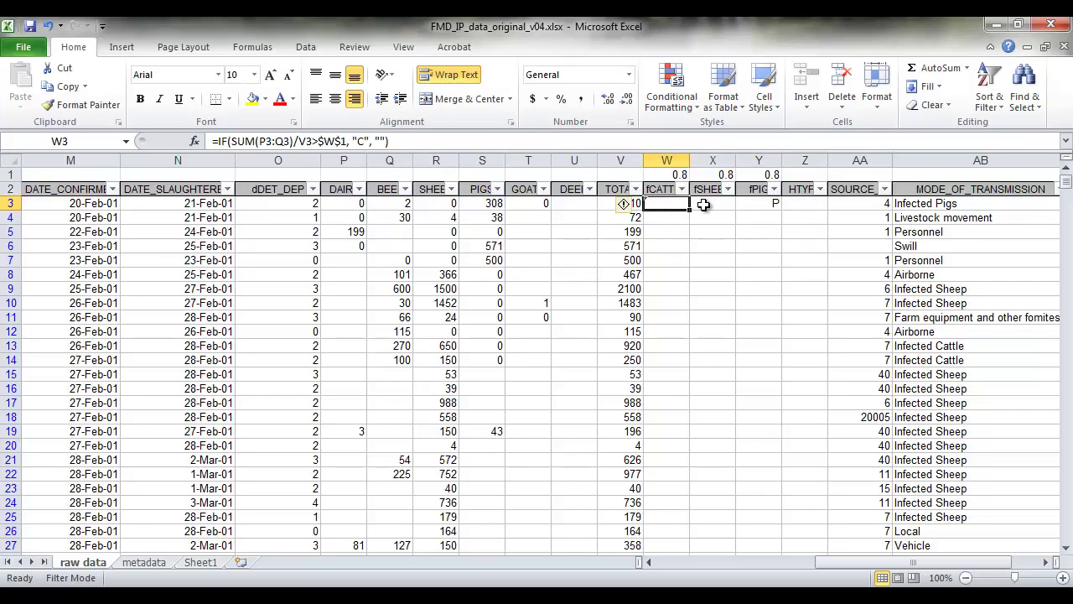
Step: Fill the W3, X3 and Y3 flag formulas down their columns for every farm
left_click(708, 203)
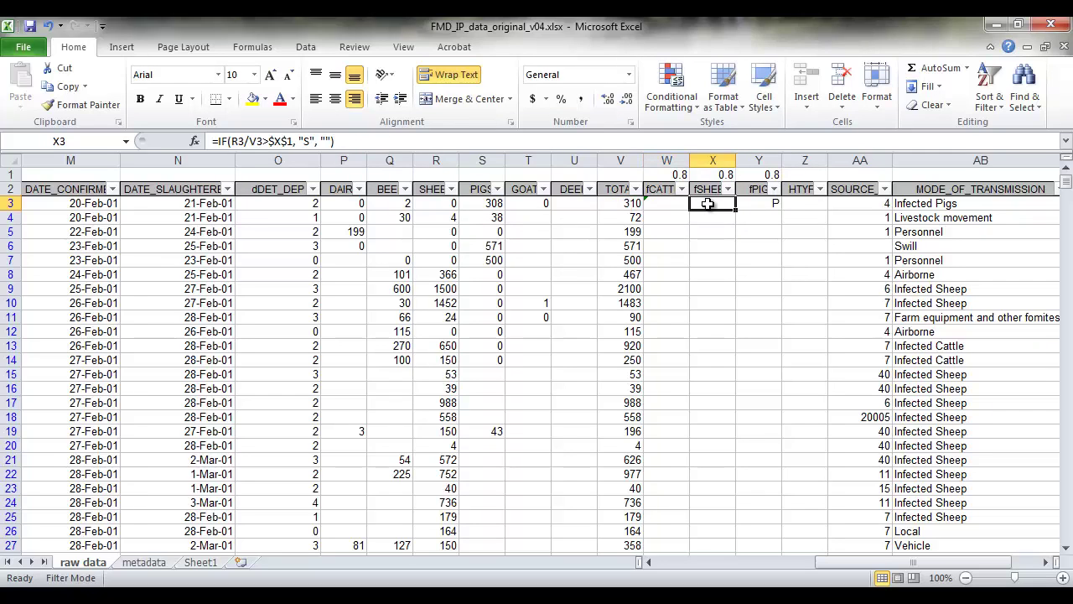
left_click(761, 206)
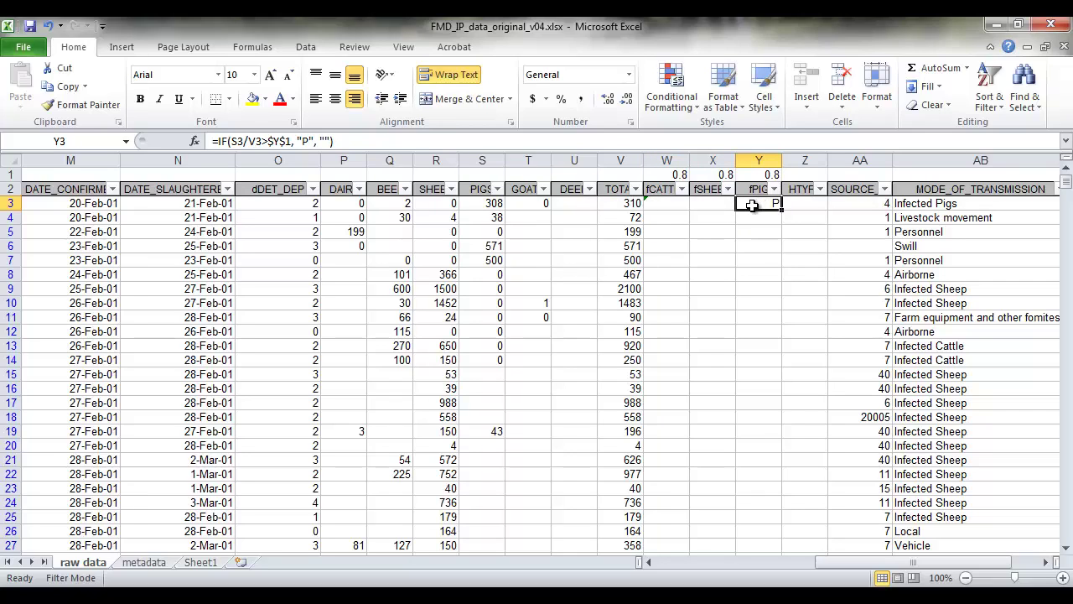
left_click(679, 206)
double_click(689, 209)
left_click(719, 204)
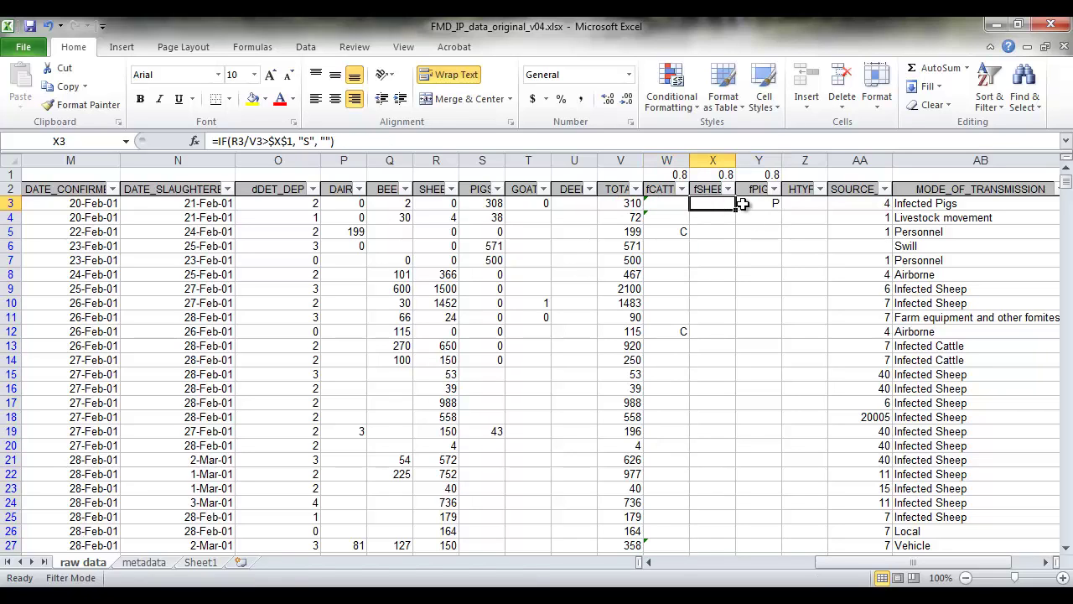
double_click(735, 210)
left_click(777, 204)
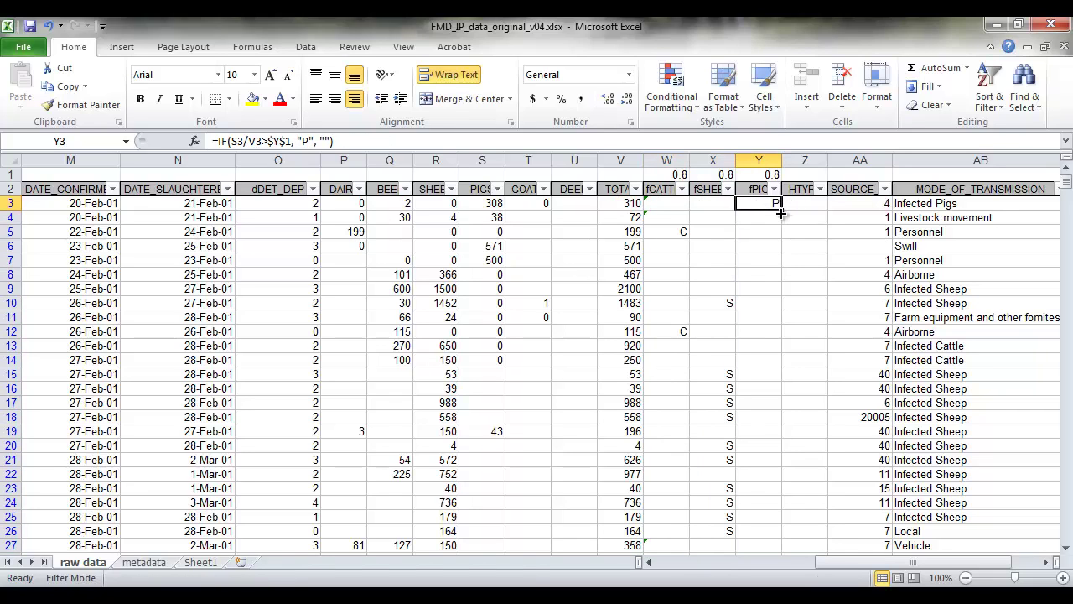
double_click(782, 208)
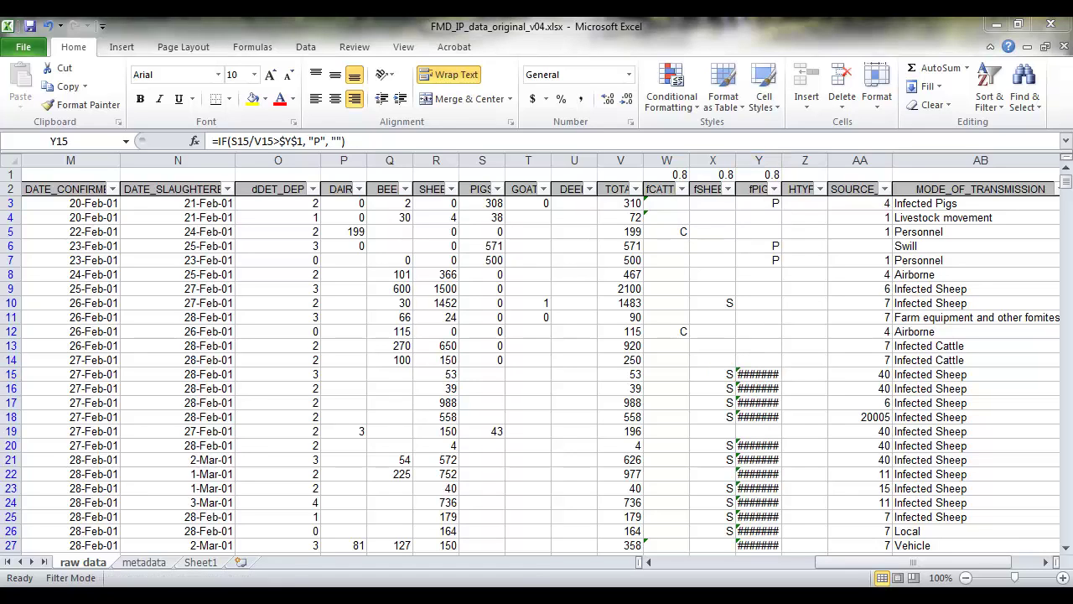
left_click(754, 377)
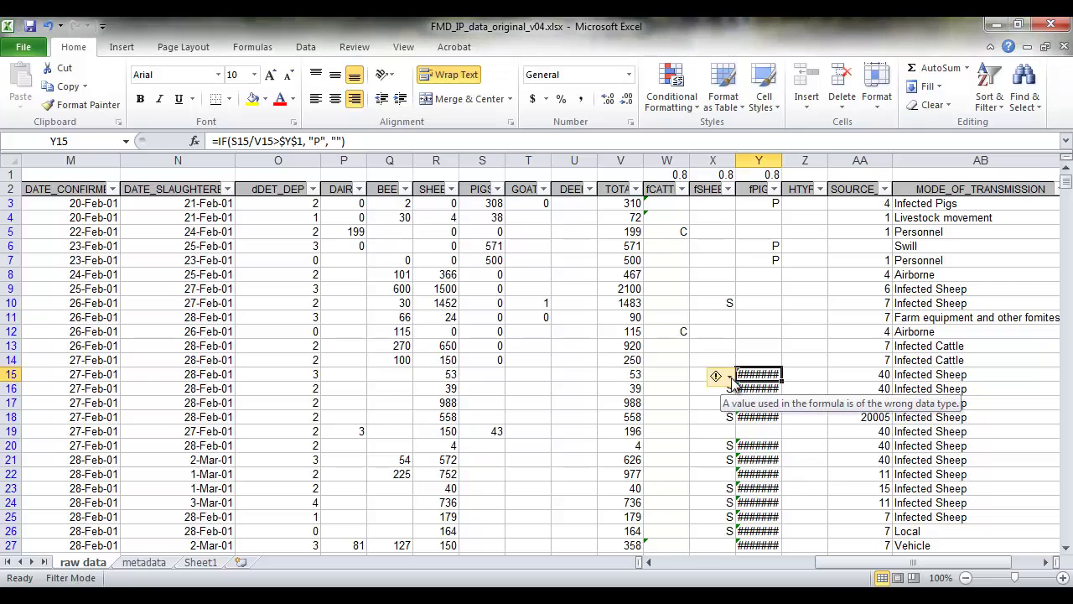
left_click(730, 378)
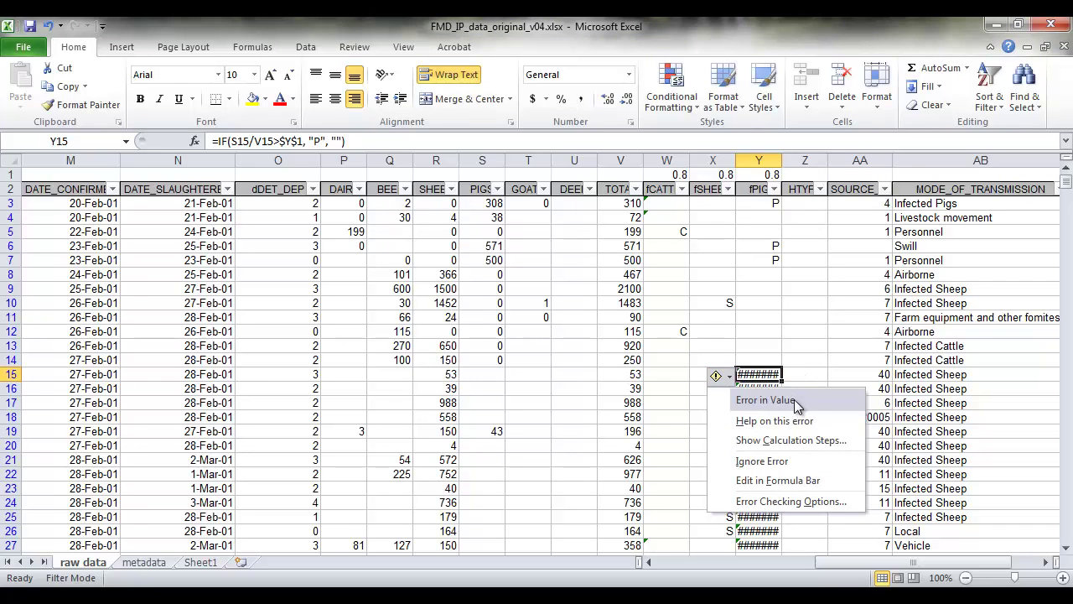
key("Escape")
key("Right")
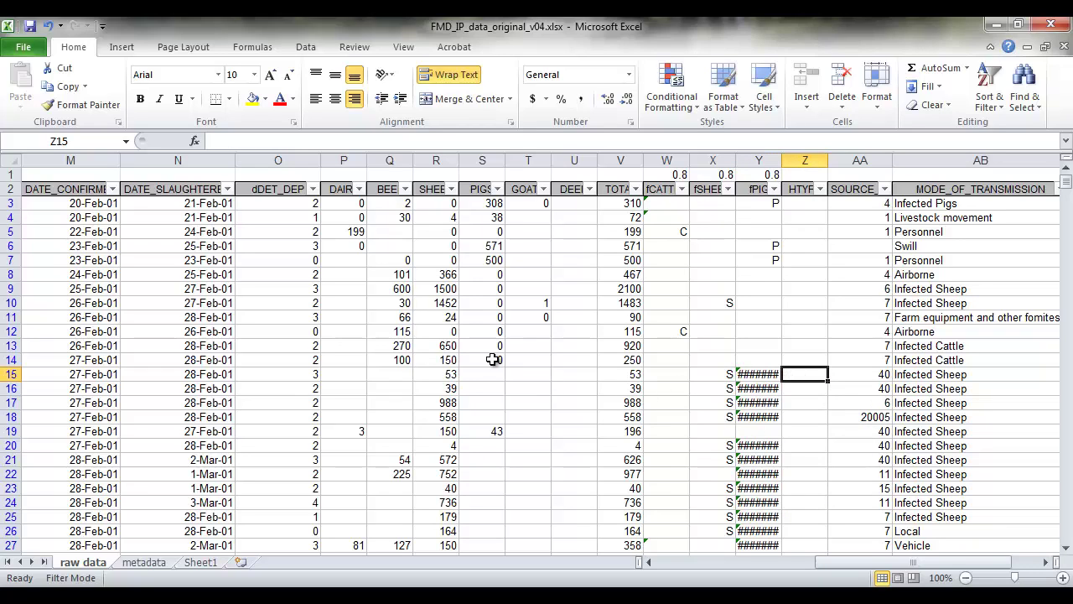
left_click_drag(343, 160, 574, 160)
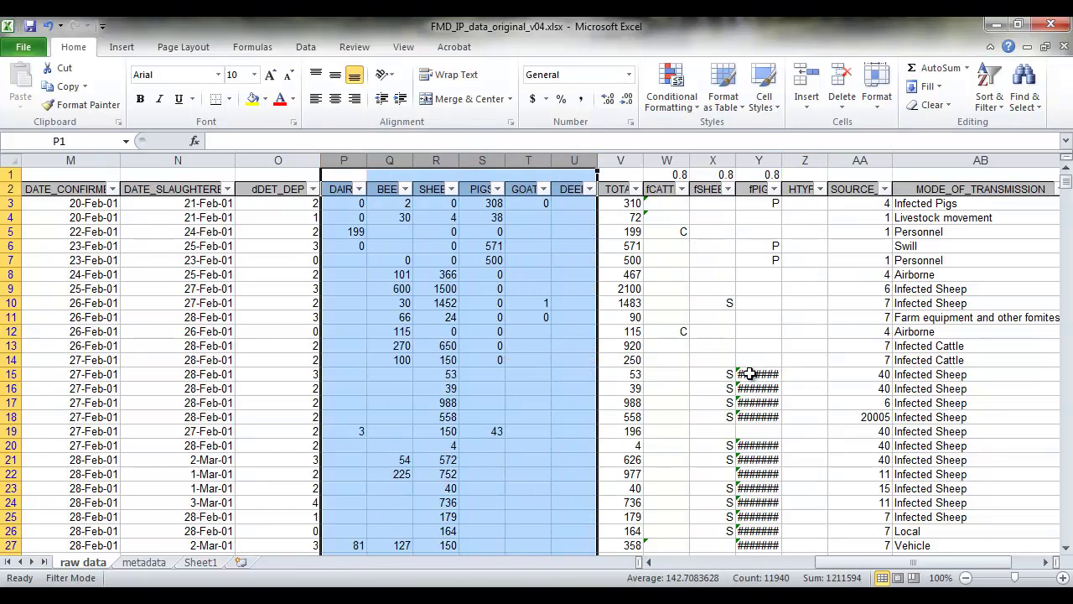
left_click_drag(757, 374, 757, 415)
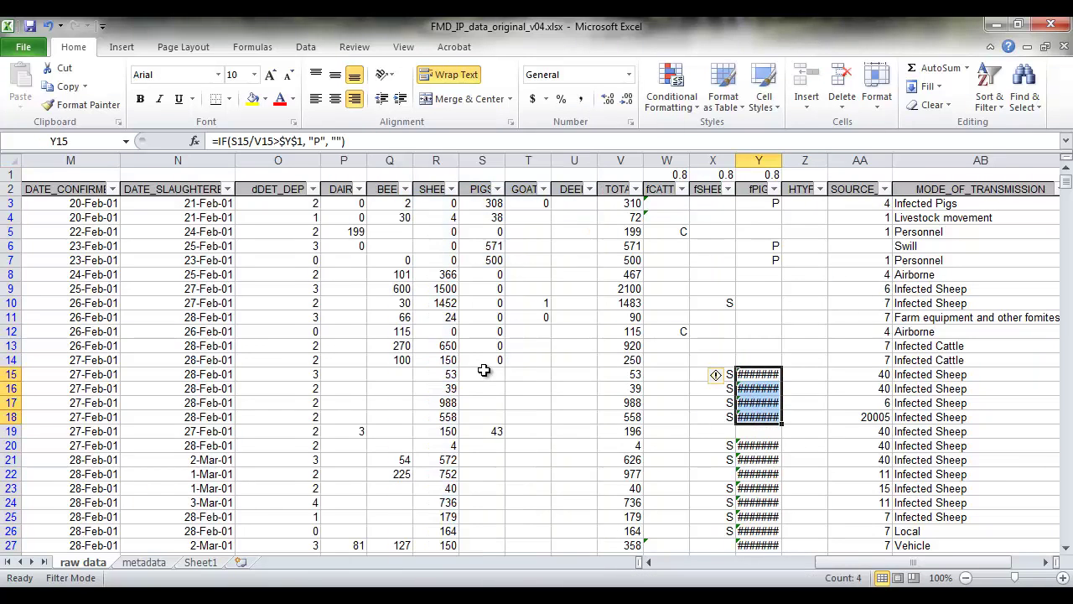
left_click_drag(484, 374, 487, 417)
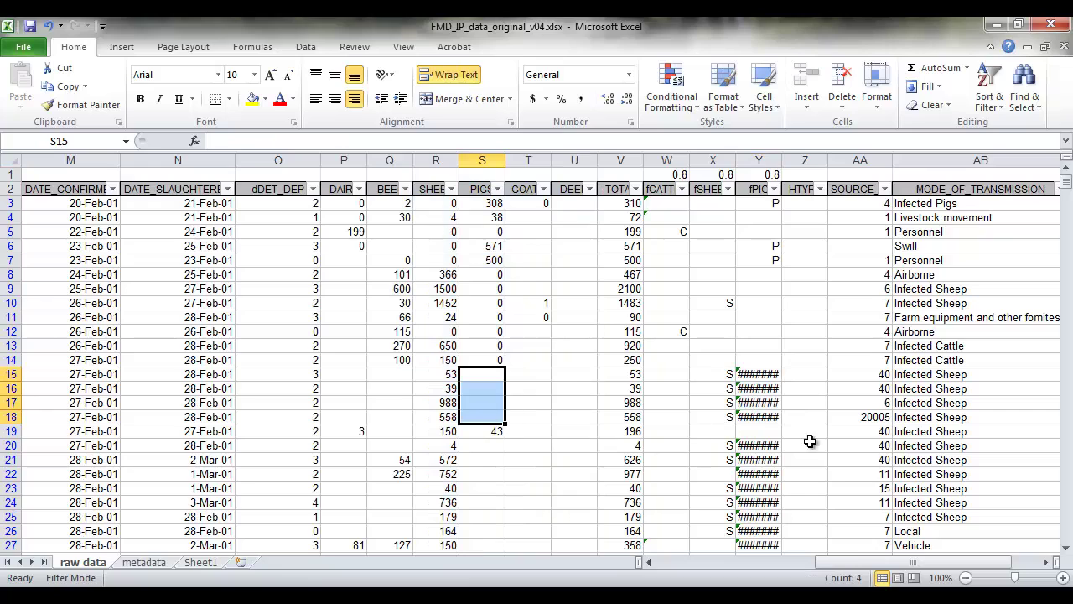
left_click(600, 419)
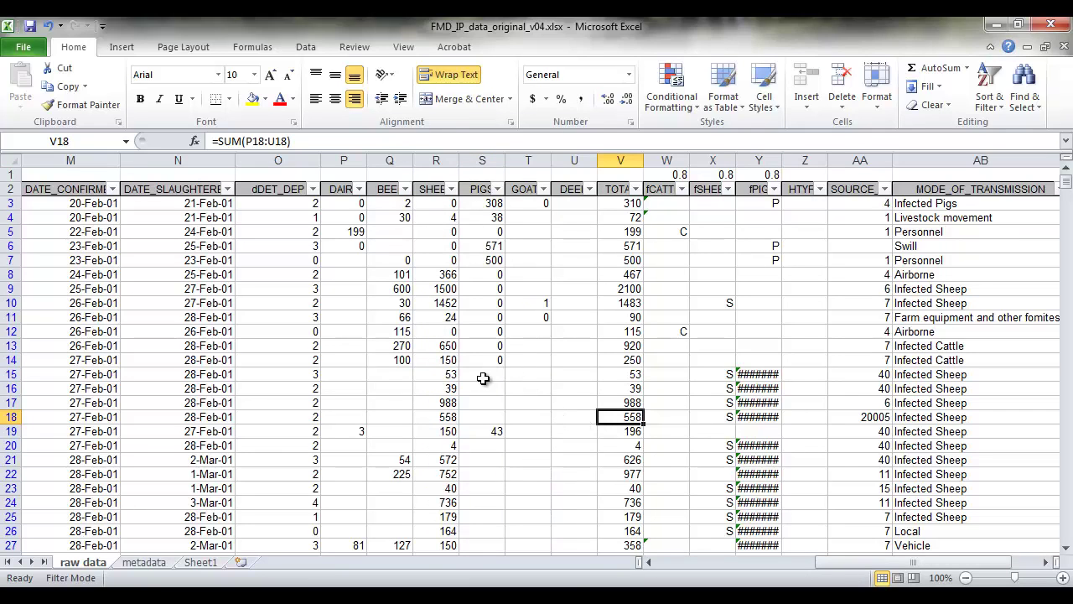
left_click_drag(482, 375, 487, 430)
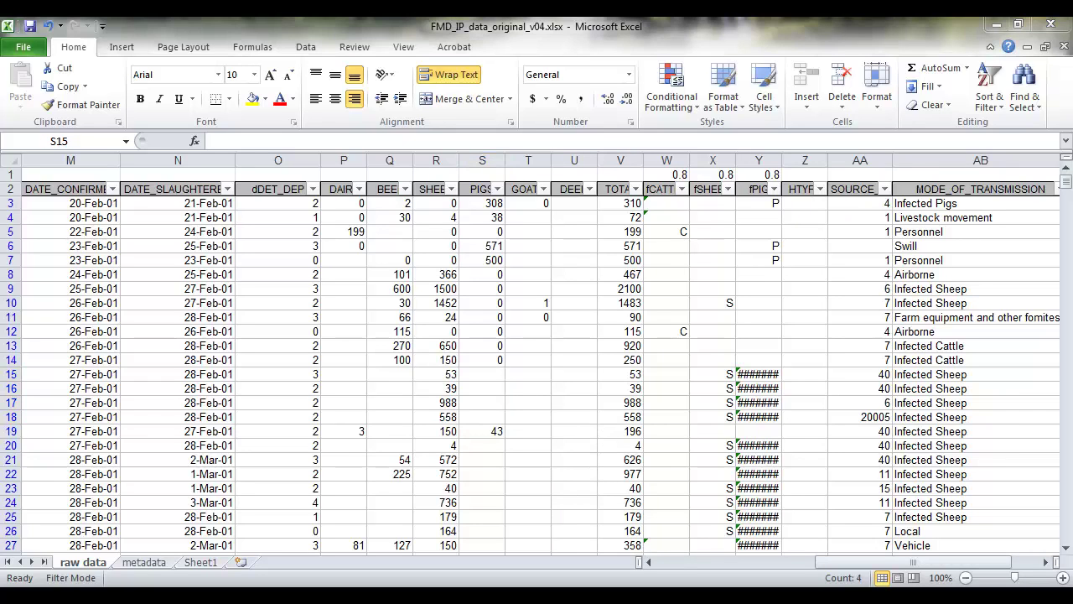
left_click(495, 374)
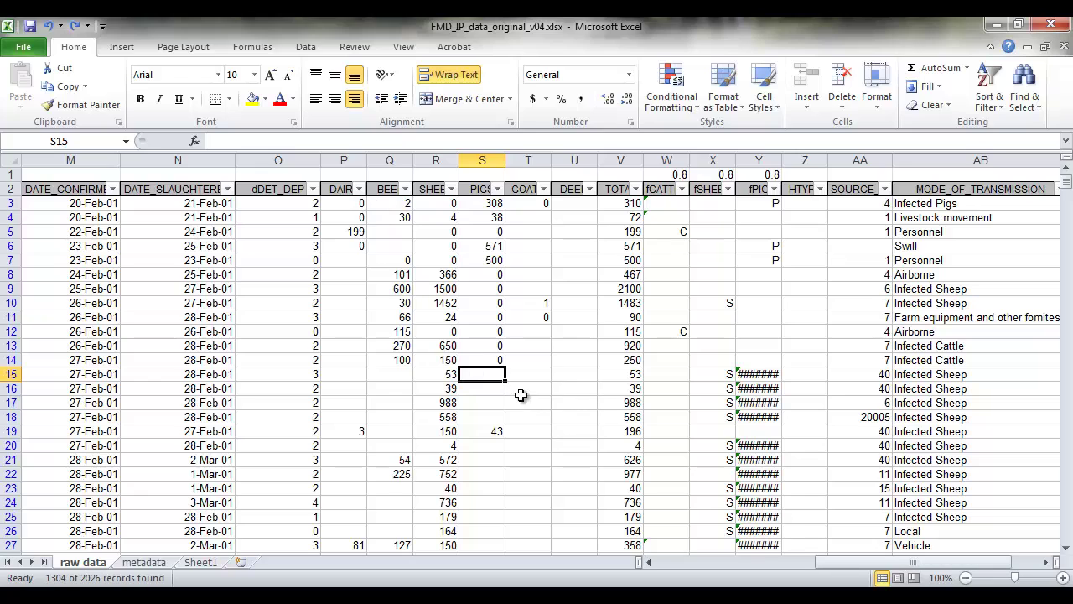
Step: Select count columns P to U through the last data row and open Find and Replace
left_click(338, 157)
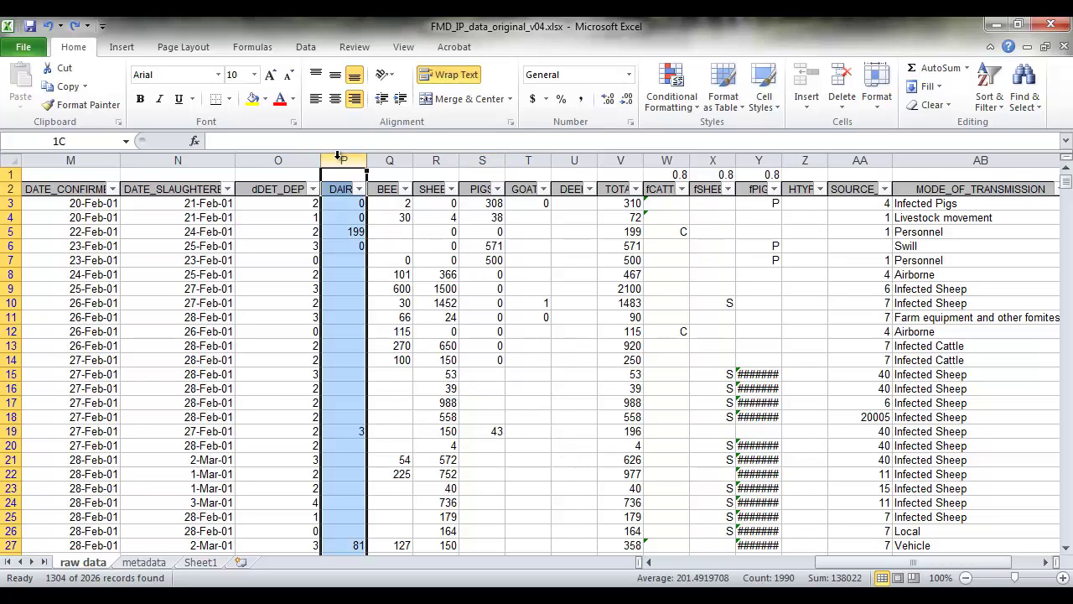
left_click_drag(341, 189, 574, 189)
key("ctrl+shift+Down")
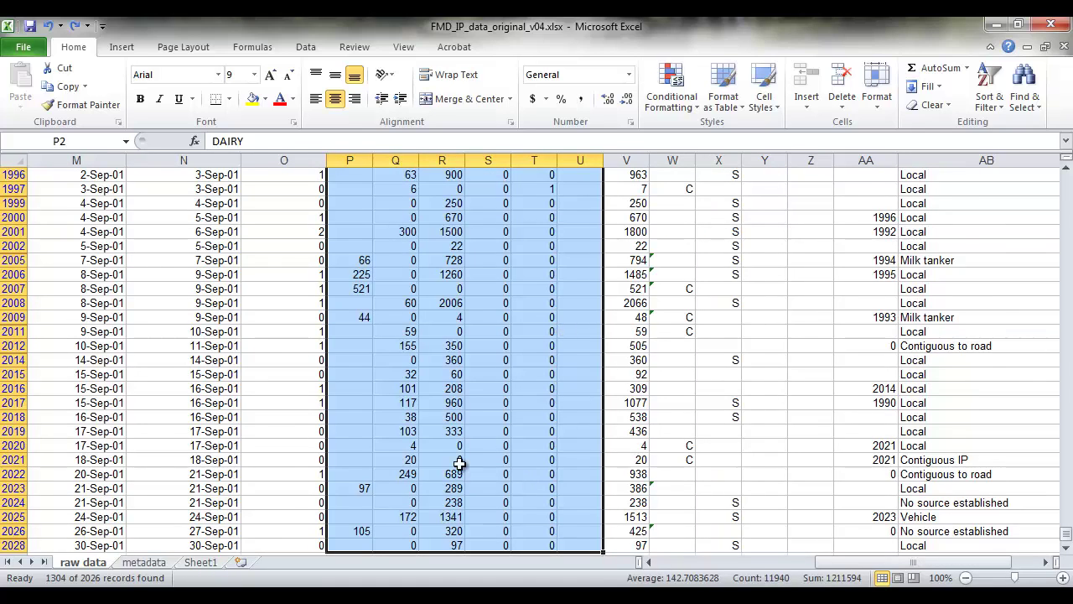
scroll(489, 467, "down", 2)
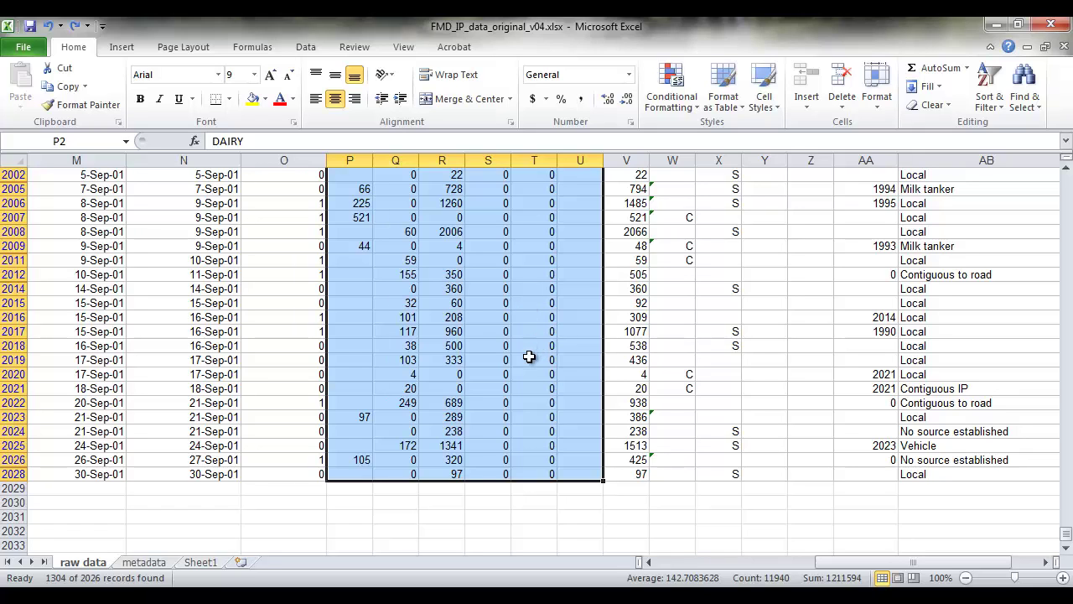
left_click(303, 49)
left_click(74, 49)
left_click(1037, 112)
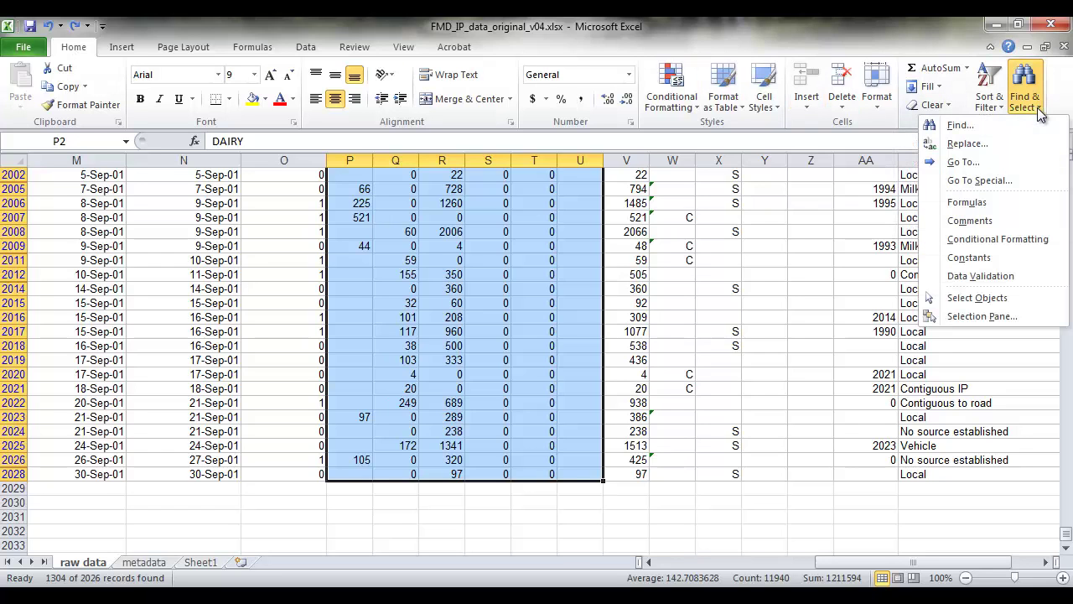
left_click(1001, 143)
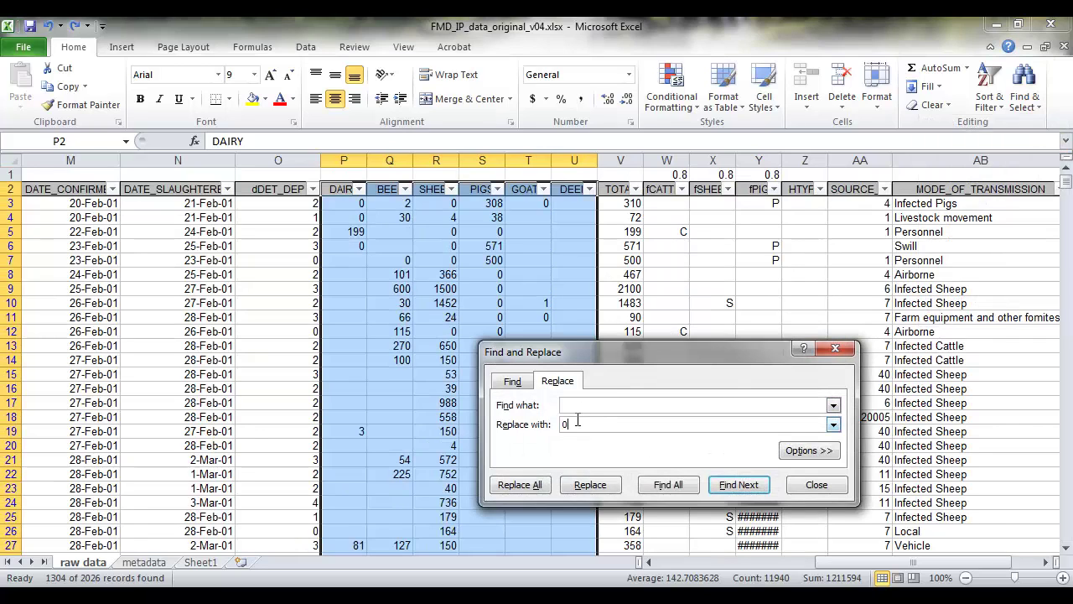
Step: Replace the blank count cells with 0 using Replace All (3439 replacements) and close the dialog
left_click(730, 486)
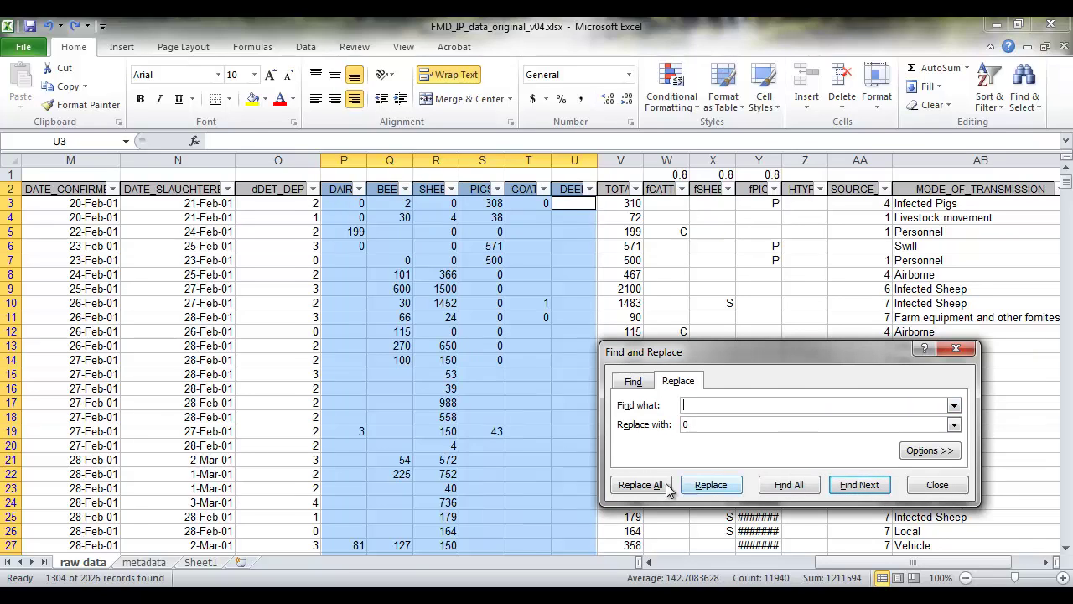
left_click(717, 486)
left_click(716, 487)
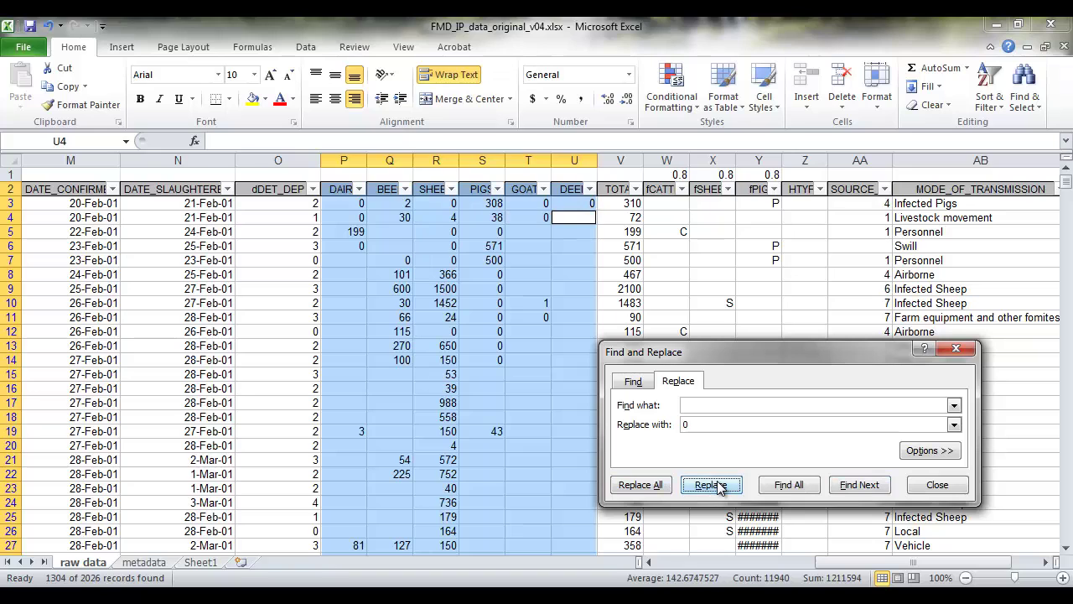
left_click(717, 486)
left_click(717, 486)
left_click(716, 486)
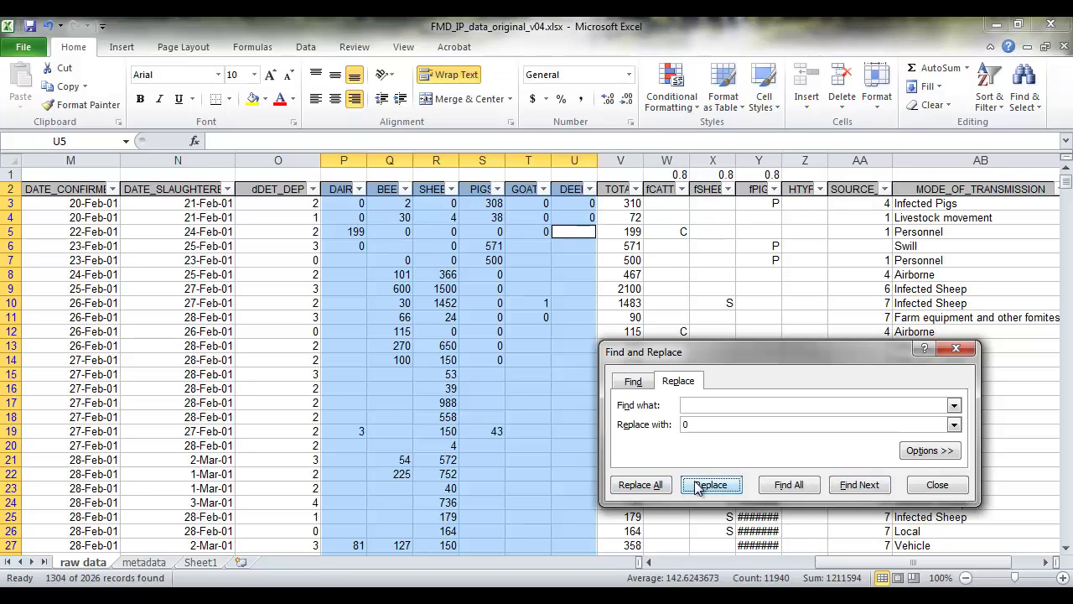
left_click(640, 485)
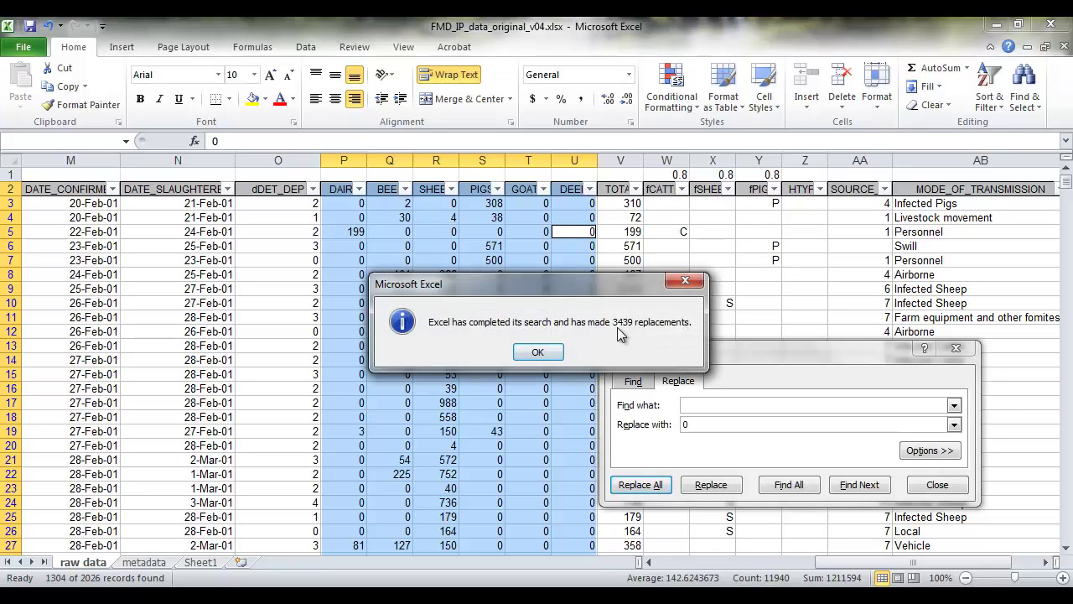
left_click(541, 352)
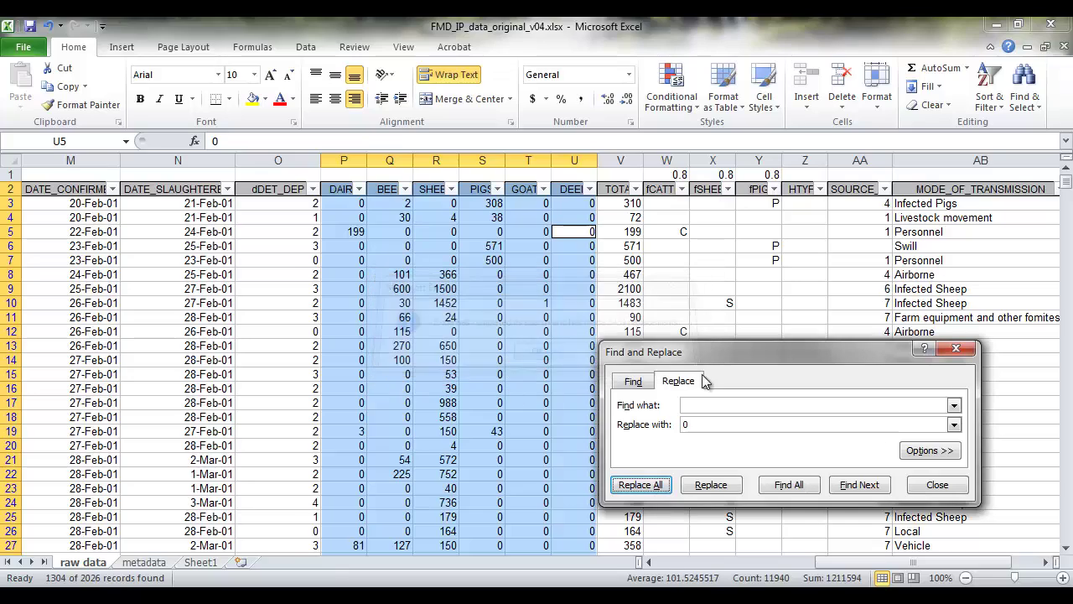
left_click(937, 484)
left_click_drag(667, 160, 759, 160)
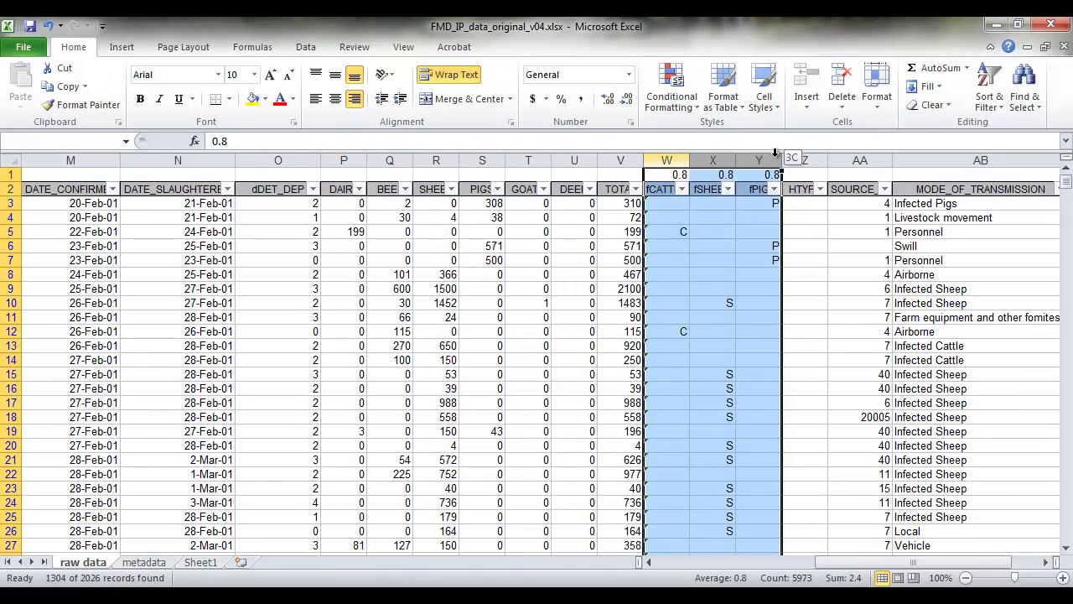
scroll(754, 396, "down", 3)
scroll(754, 397, "down", 20)
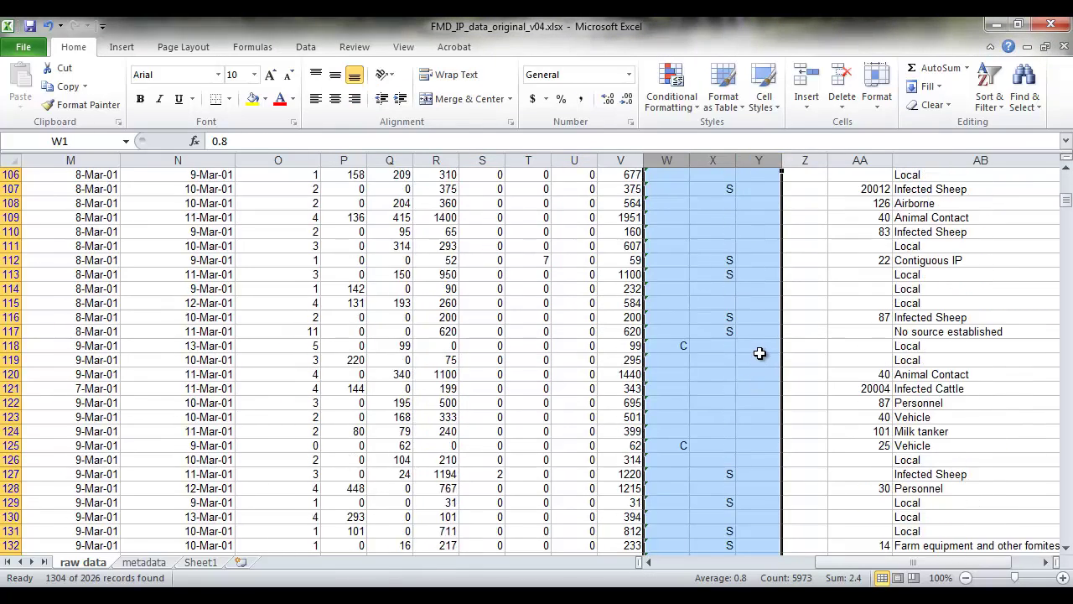
scroll(765, 352, "up", 20)
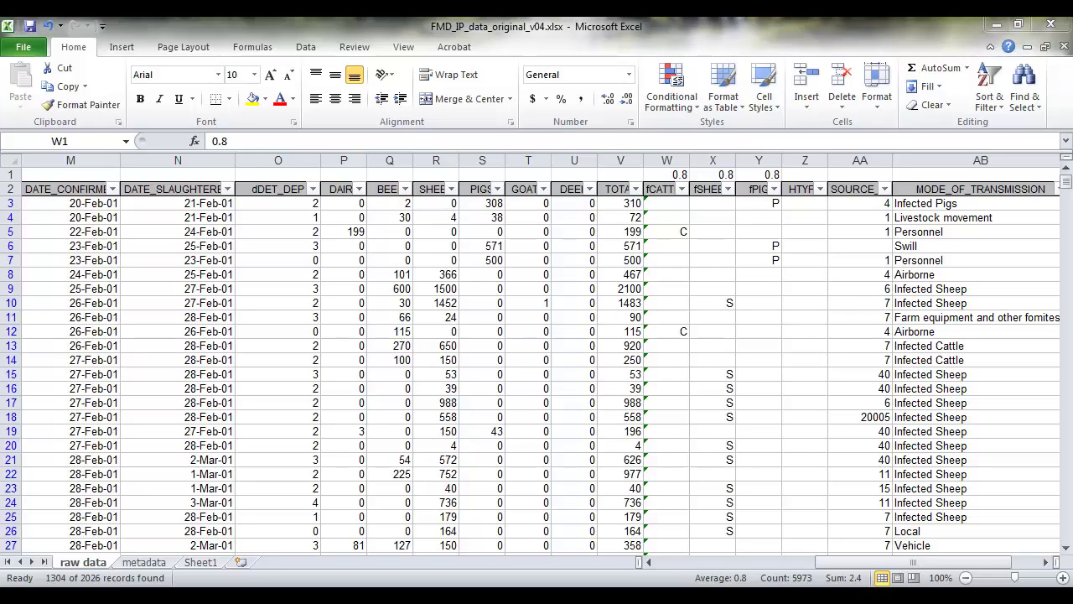
Step: Enter =IF(W3="C","C",IF(X3="S","S",IF(Y3="P","P","M"))) in Z3
left_click(803, 206)
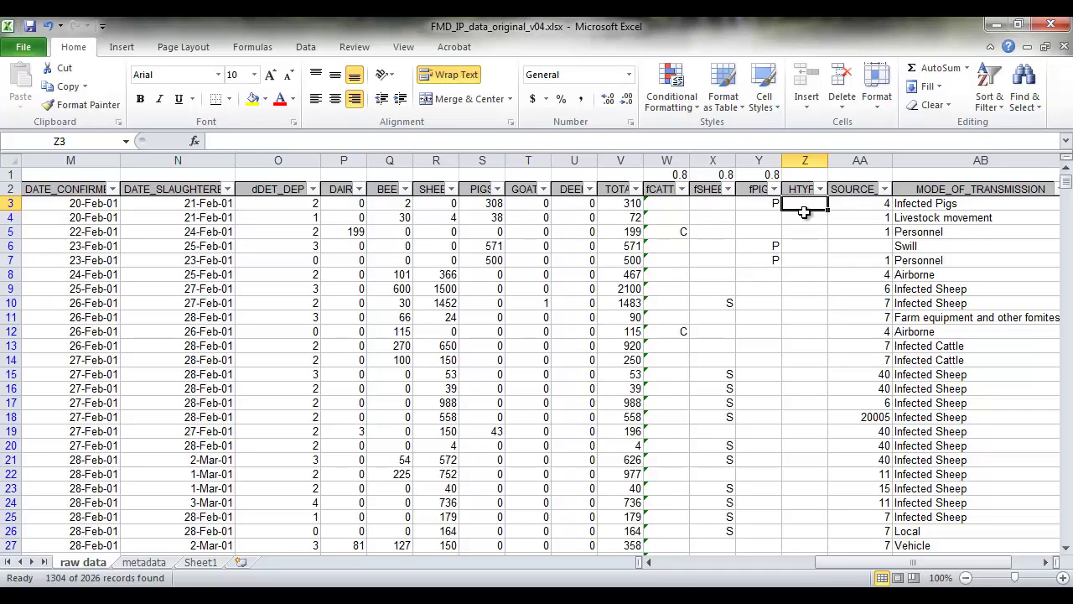
type("=")
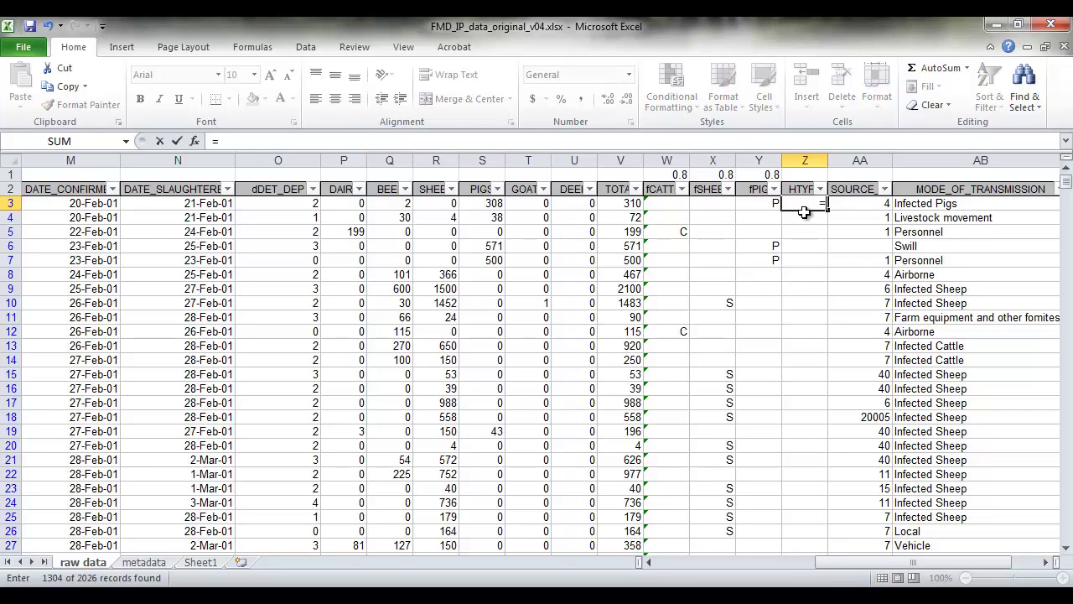
type("if(")
left_click(663, 203)
type("=\"C\"")
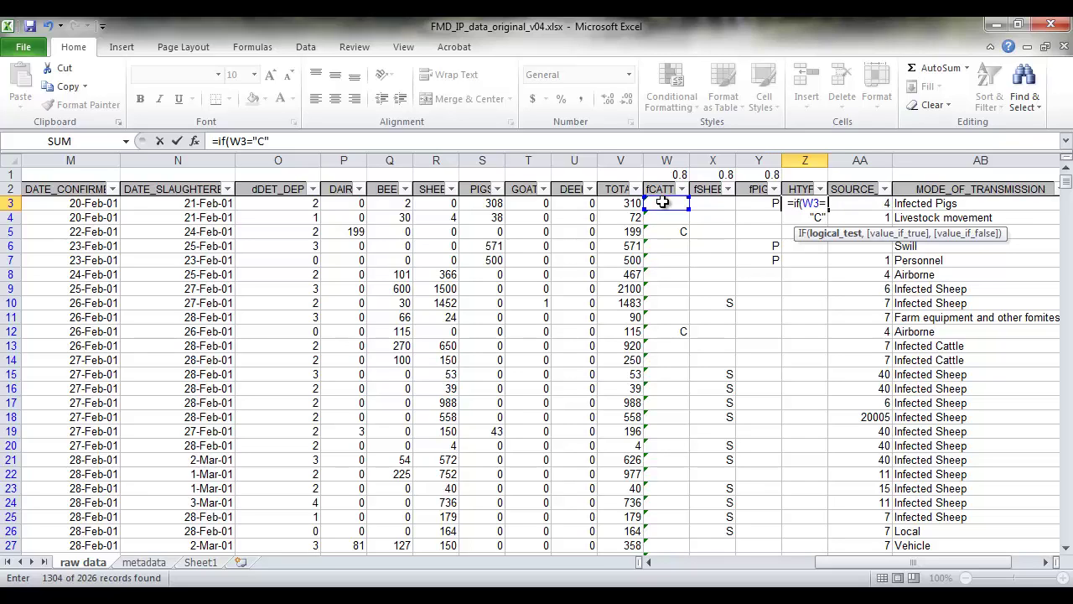
type(",")
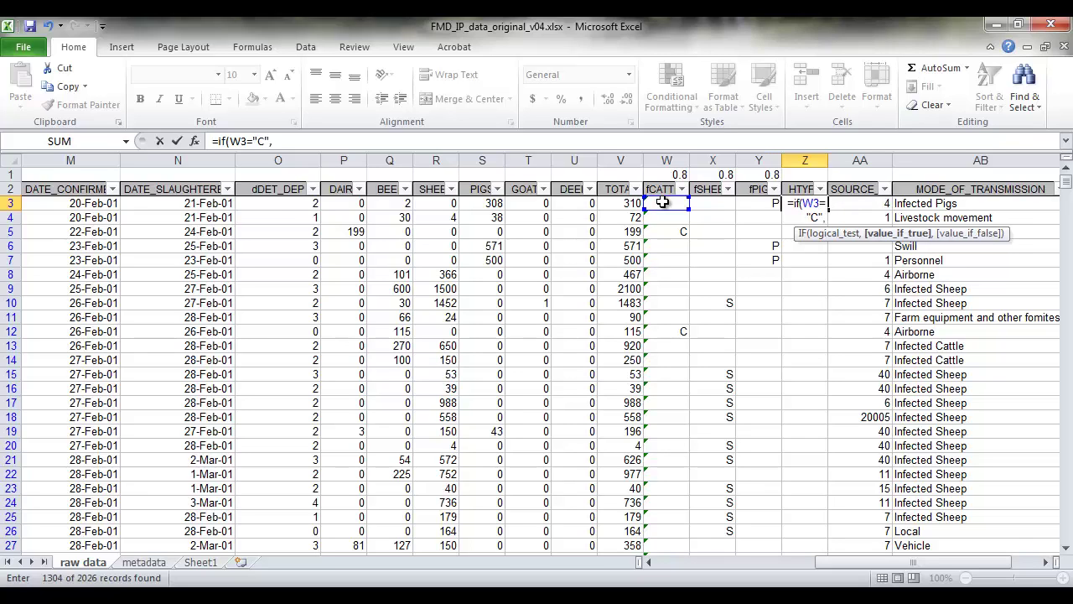
type(" \"C")
key("BackSpace")
type("\"C\",")
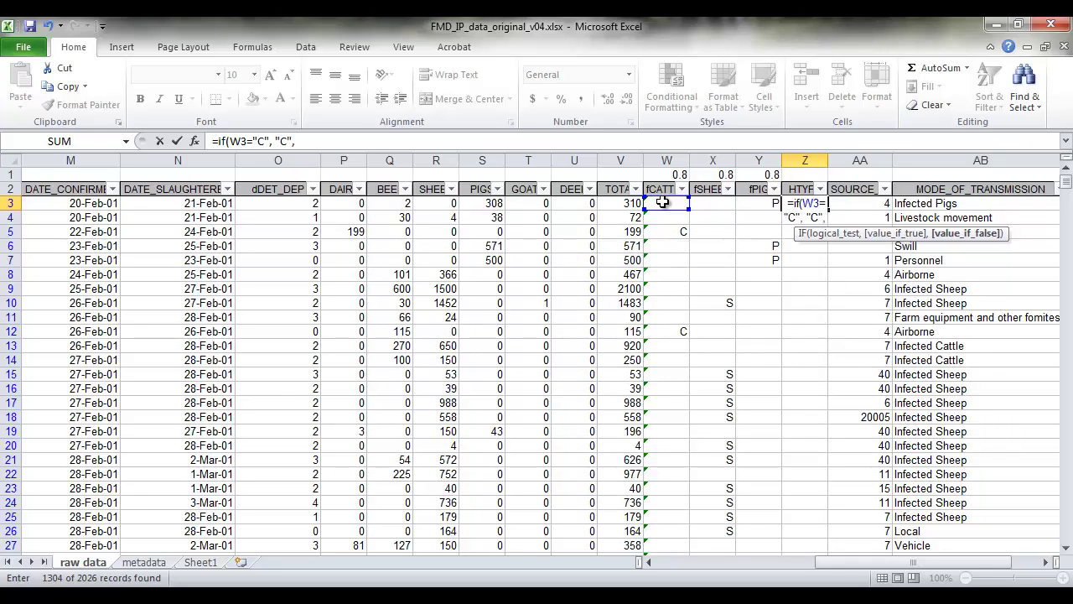
type(" if(")
left_click(714, 202)
type("=\"")
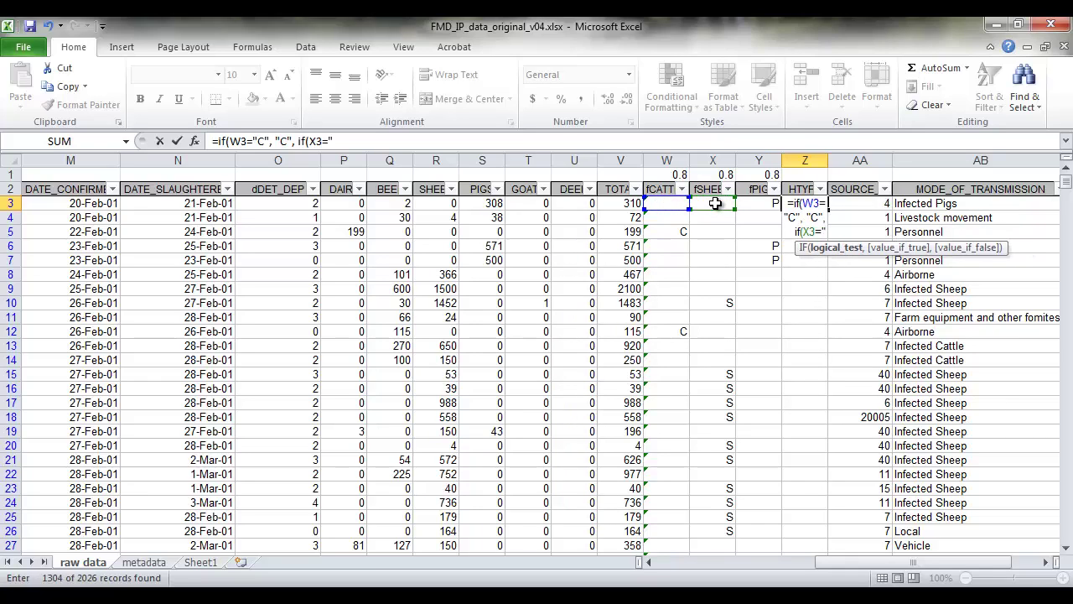
type("S\", \"S\",")
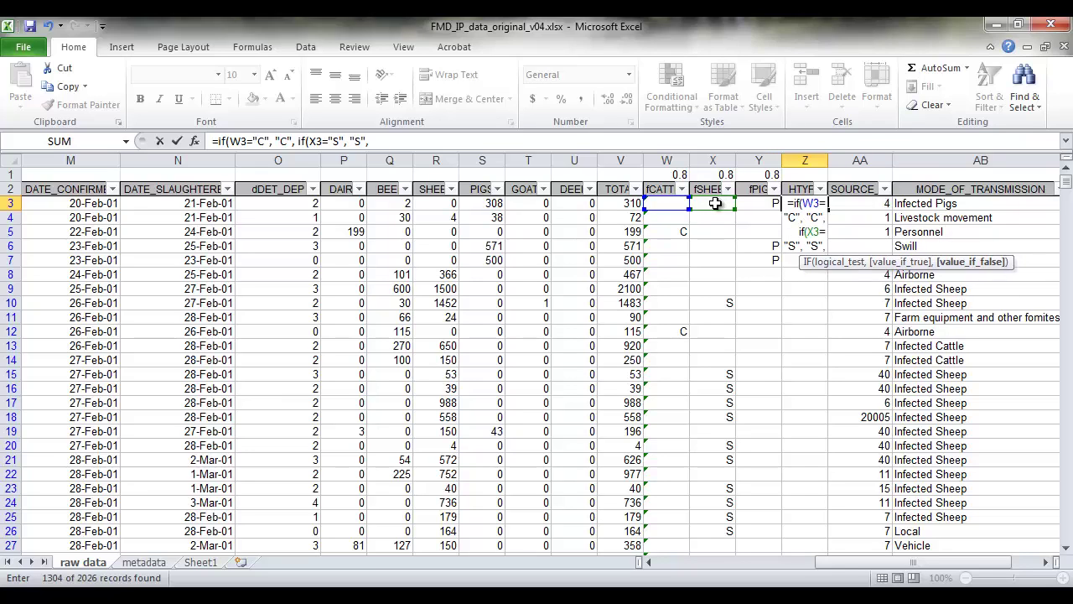
type(" if(")
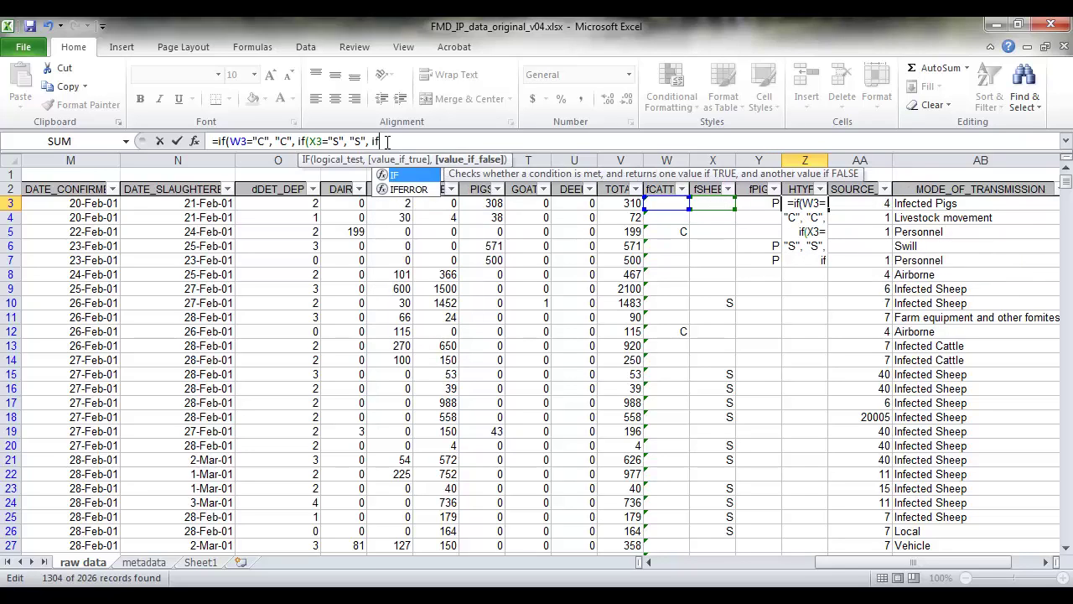
left_click(748, 205)
type("=\"P\"")
left_click(428, 141)
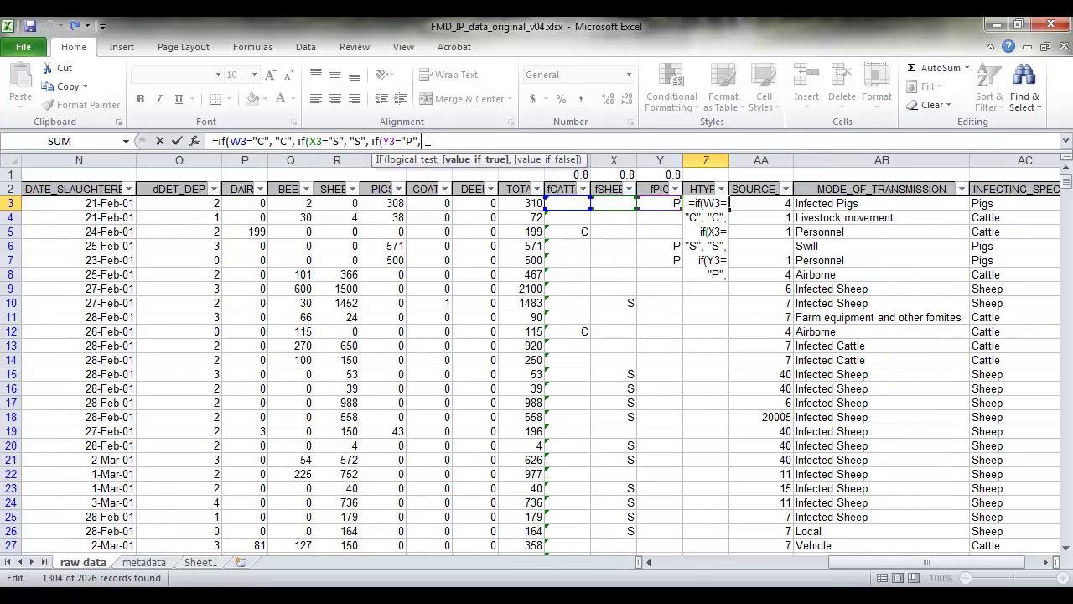
type(", \"P\",")
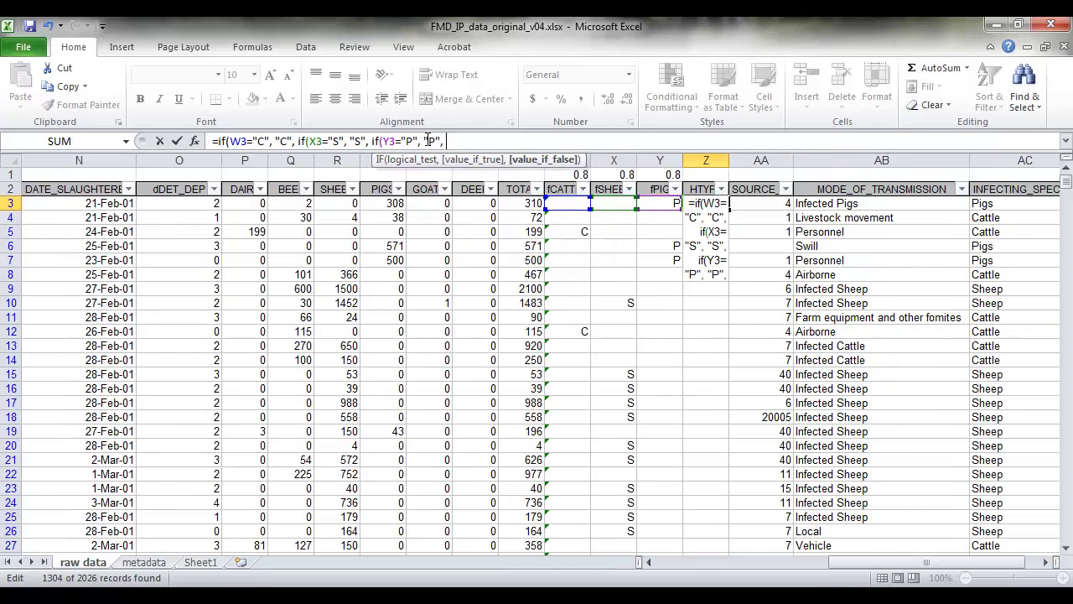
type(" \"M\"")
type(")))")
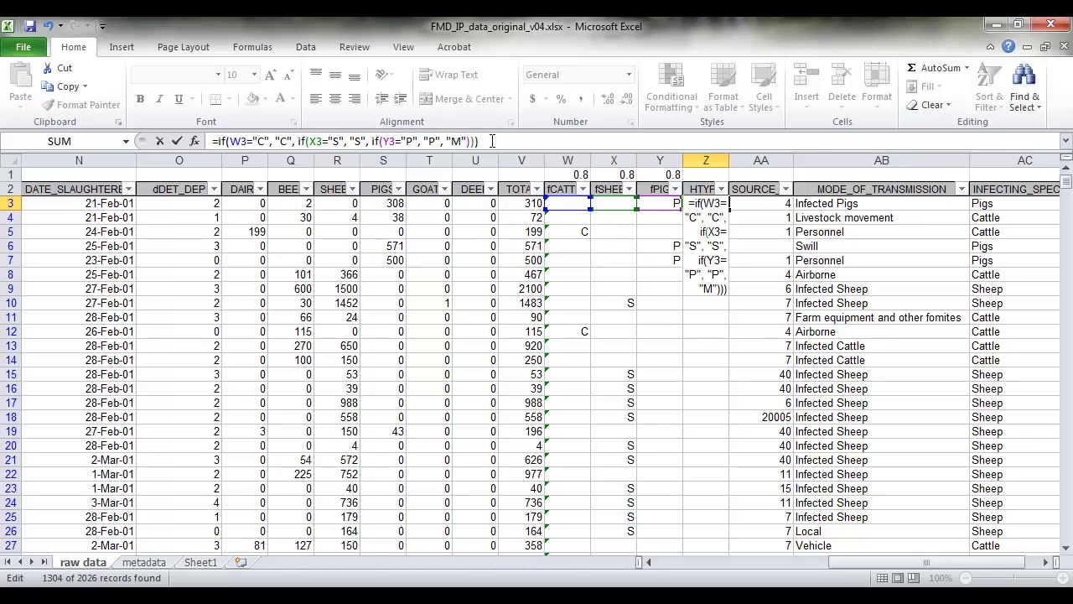
key("Return")
Step: Fill the Z3 HTYPE formula down column Z and review the C/S/P/M labels
left_click(716, 206)
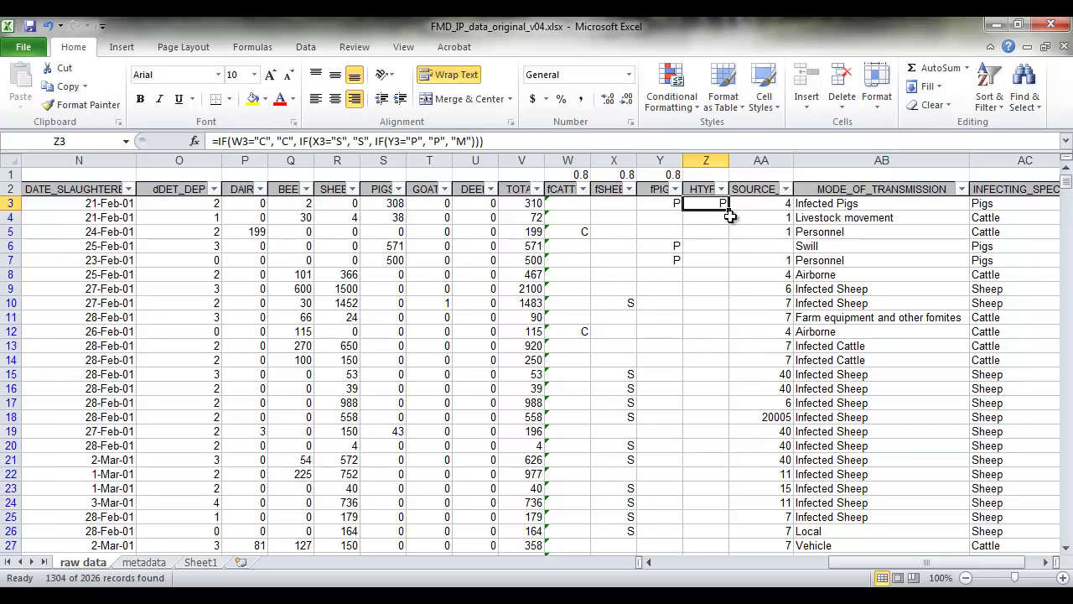
double_click(729, 211)
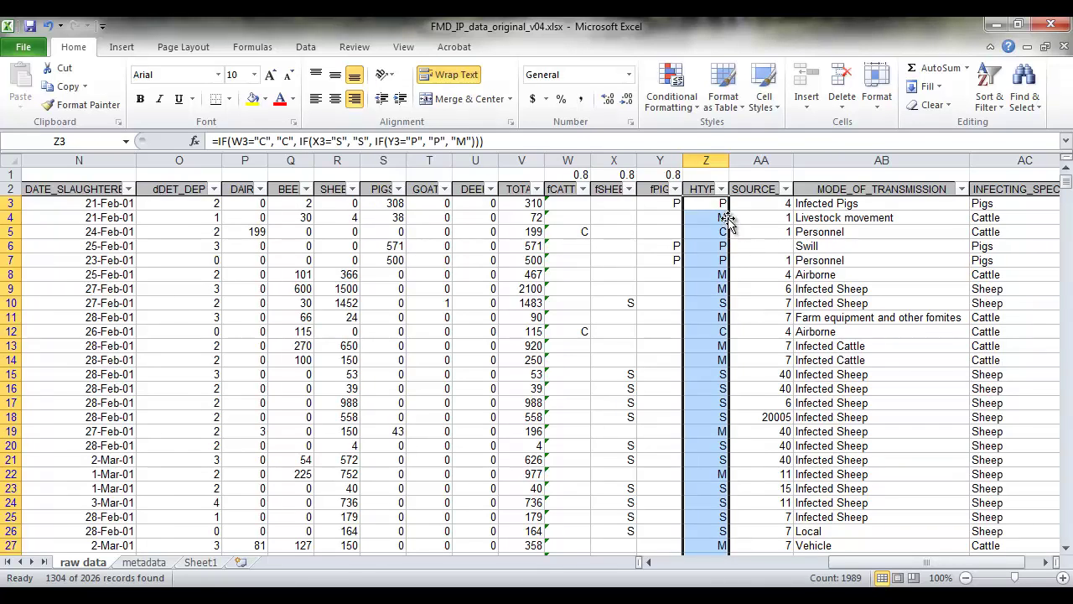
left_click(707, 218)
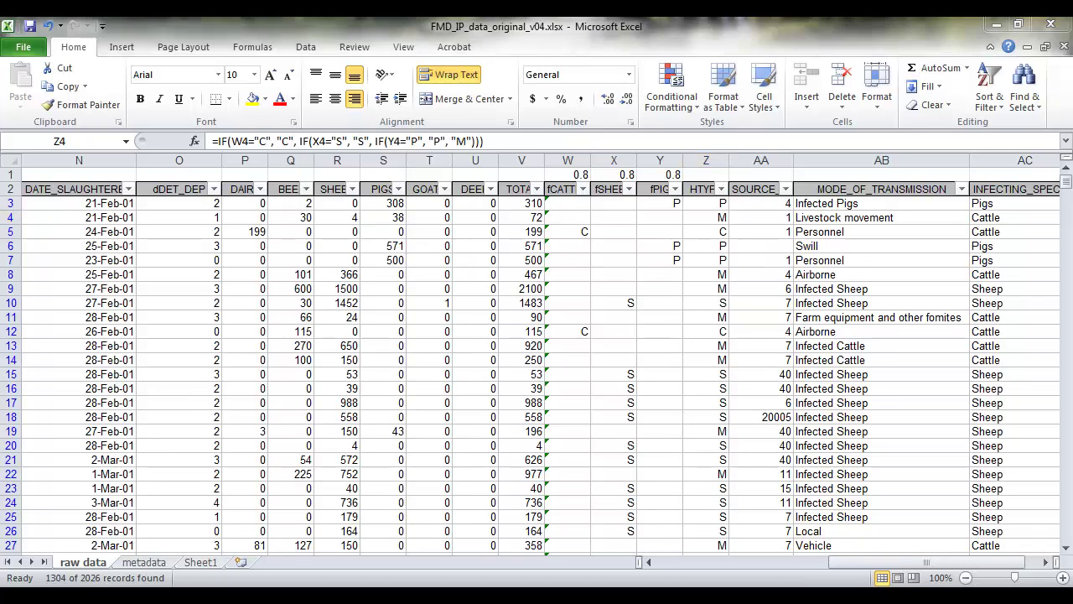
scroll(709, 223, "down", 8)
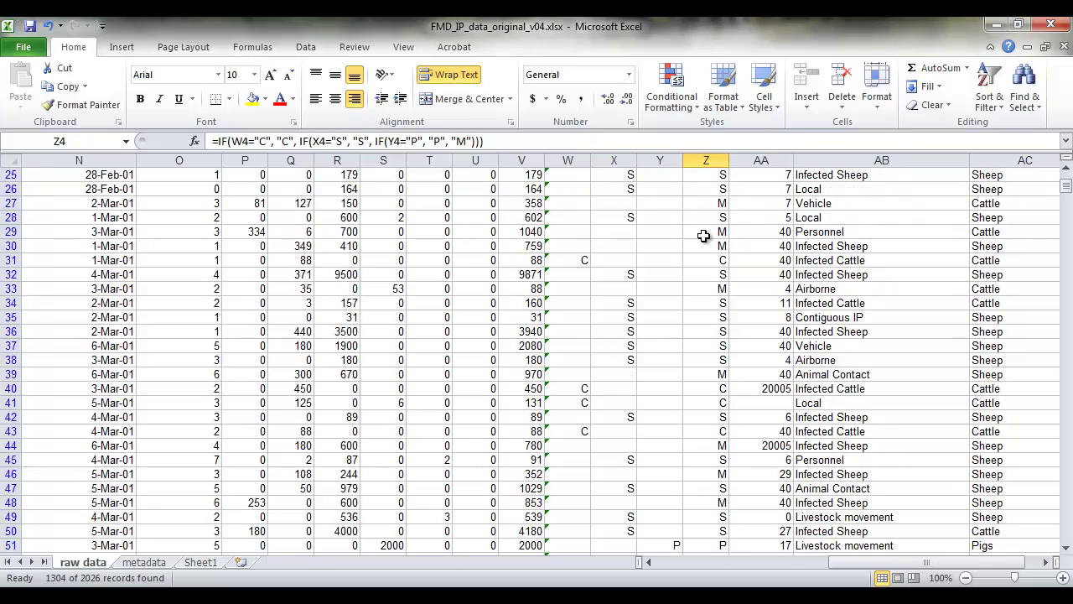
scroll(705, 237, "down", 18)
scroll(706, 236, "up", 20)
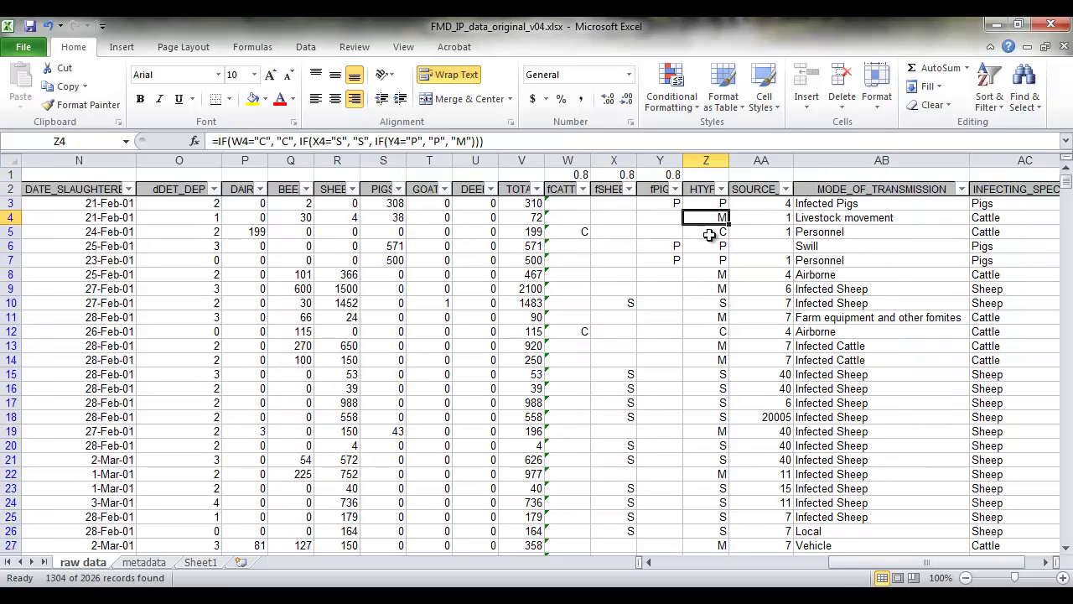
left_click_drag(574, 173, 686, 174)
left_click(705, 217)
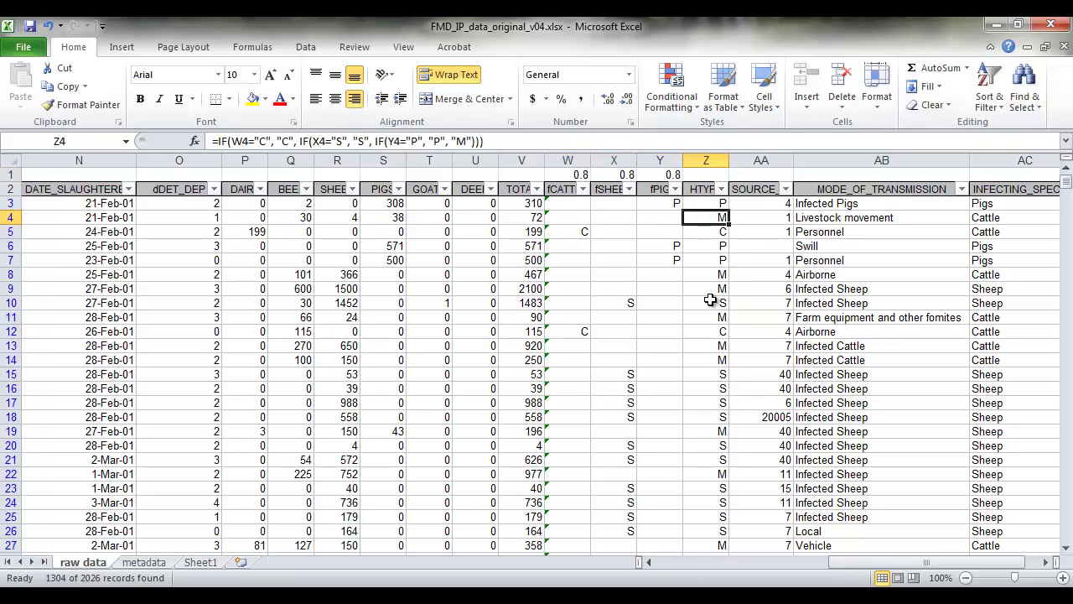